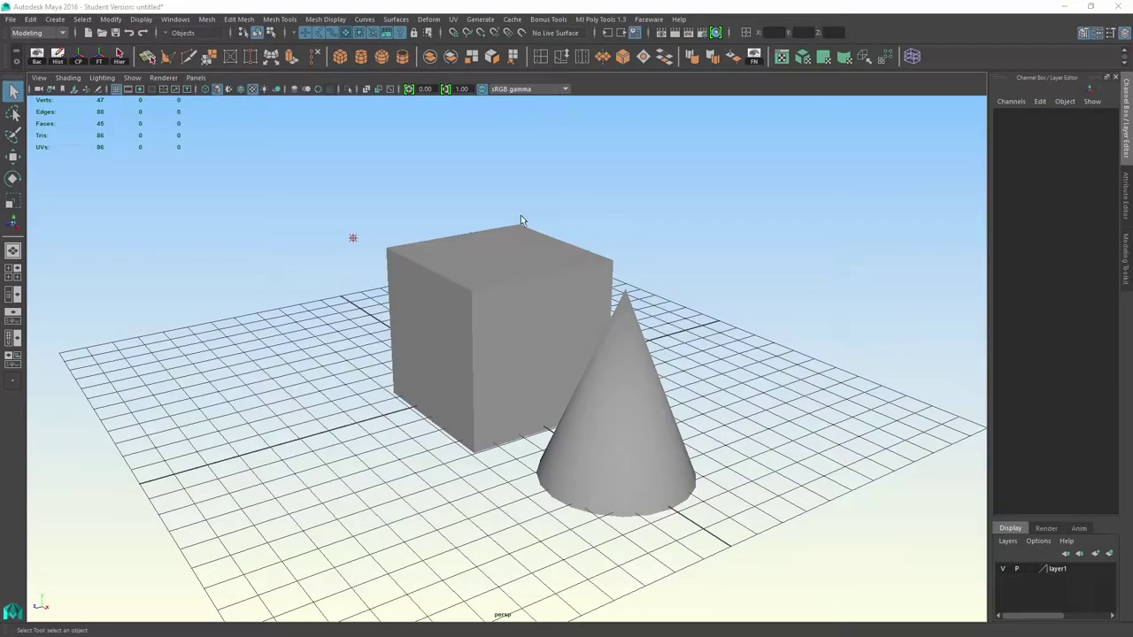
- Tumble the persp camera to a new angle on the cube and cone, then track the view left
mouse_move(488, 215)
alt+mouse_down()
mouse_move(454, 214)
mouse_move(489, 220)
mouse_move(477, 220)
alt+mouse_up()
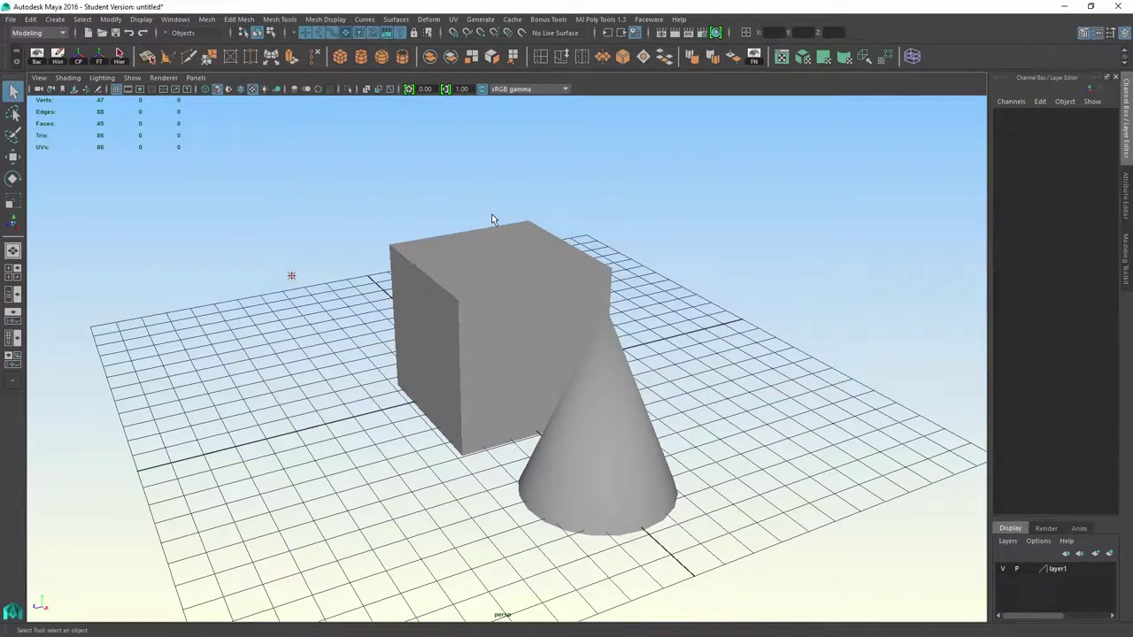
alt+drag(492, 218, 513, 210)
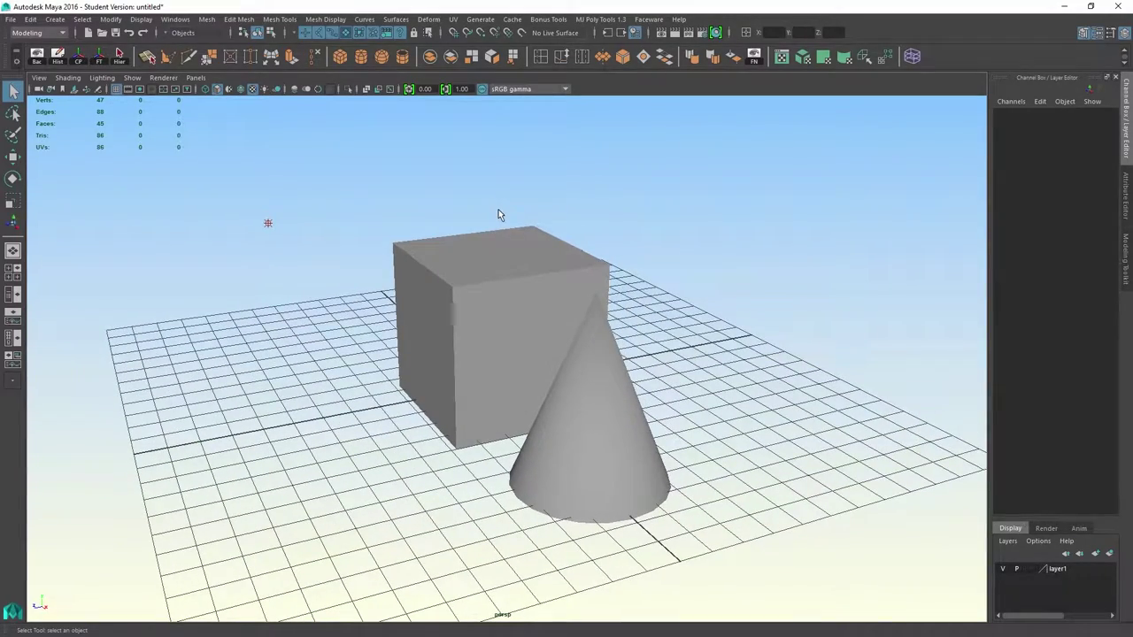
alt+drag(439, 190, 465, 198)
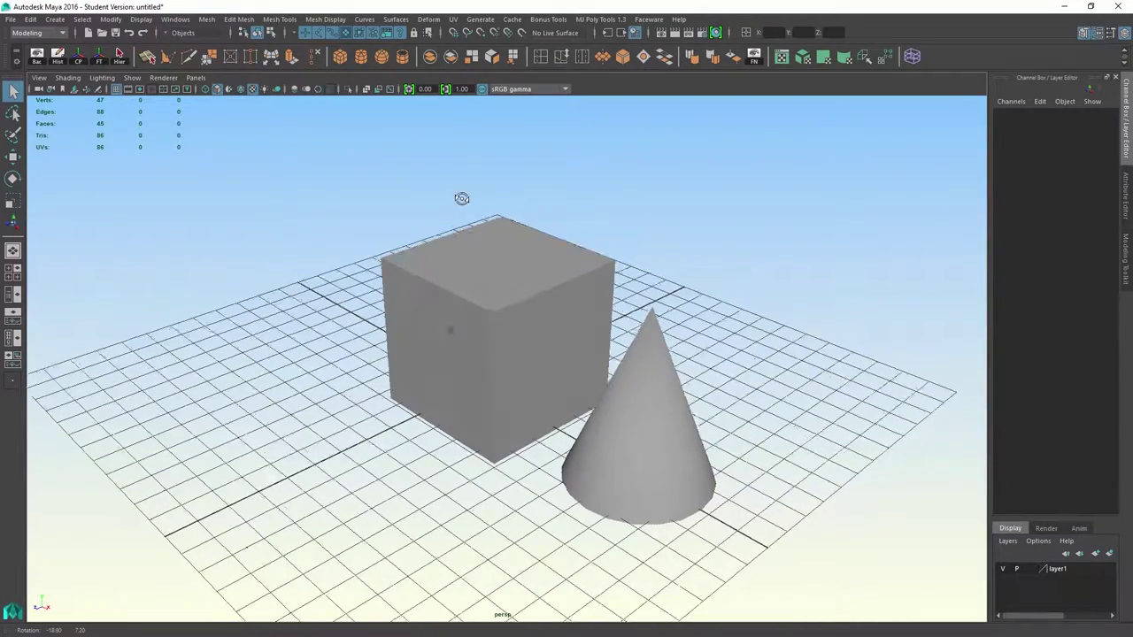
mouse_move(462, 199)
alt+mouse_down()
mouse_move(437, 192)
mouse_move(458, 196)
alt+mouse_up()
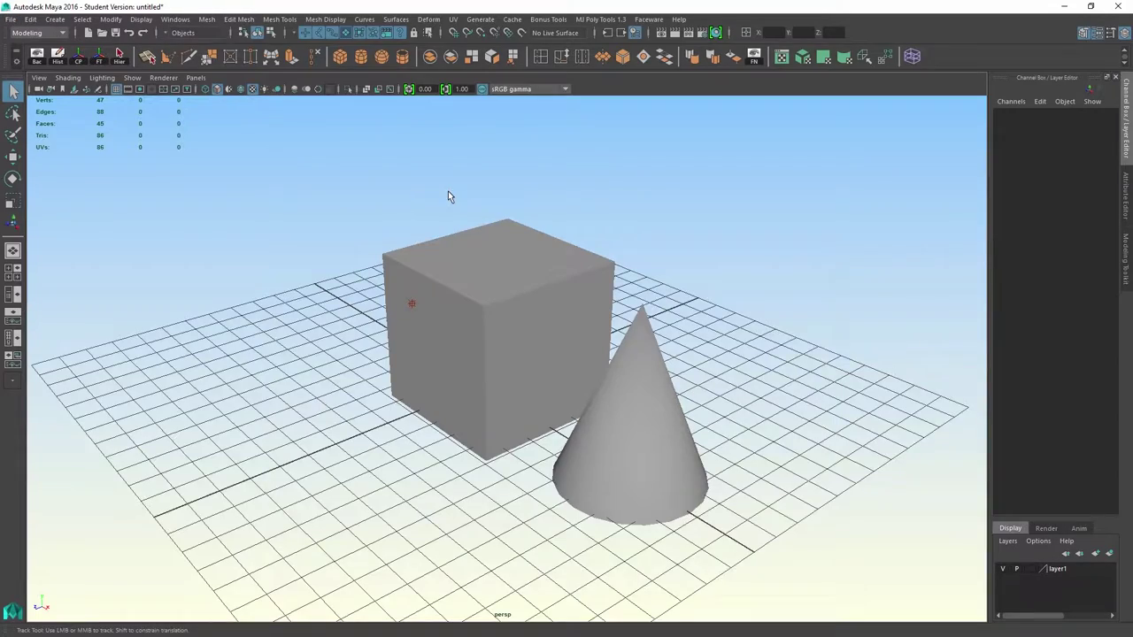
alt+middle_drag(448, 196, 349, 198)
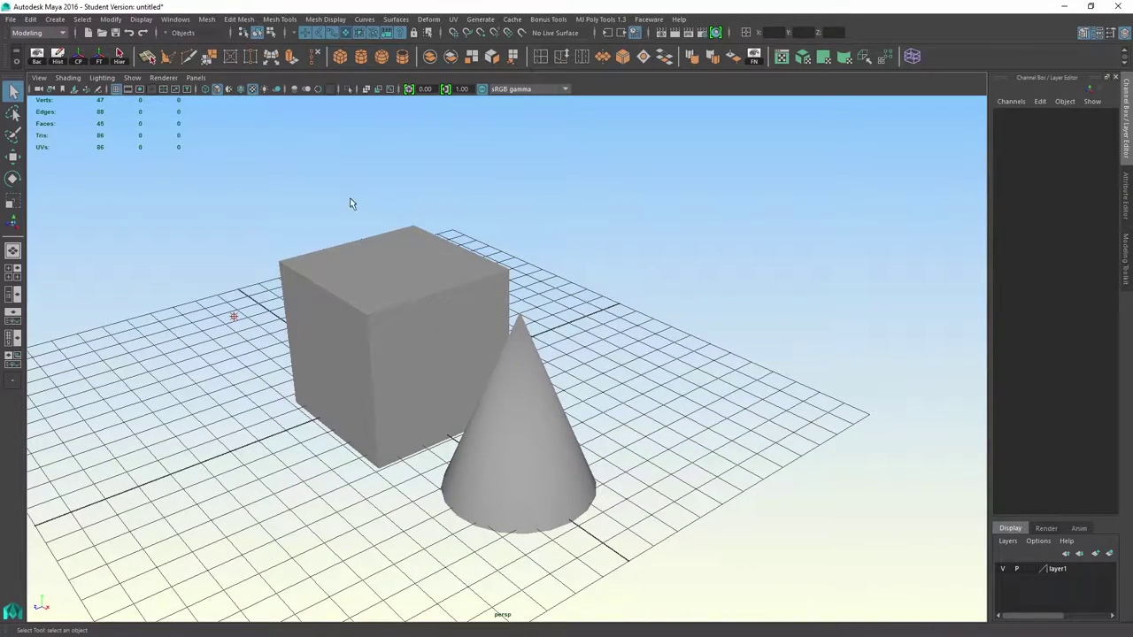
- Tumble the camera to a lower angle with the cone sitting right of the cube
mouse_move(358, 198)
alt+mouse_down()
mouse_move(384, 190)
mouse_move(374, 187)
mouse_move(363, 192)
mouse_move(448, 209)
mouse_move(404, 197)
mouse_move(304, 210)
mouse_move(513, 209)
mouse_move(306, 200)
mouse_move(438, 204)
mouse_move(352, 198)
alt+mouse_up()
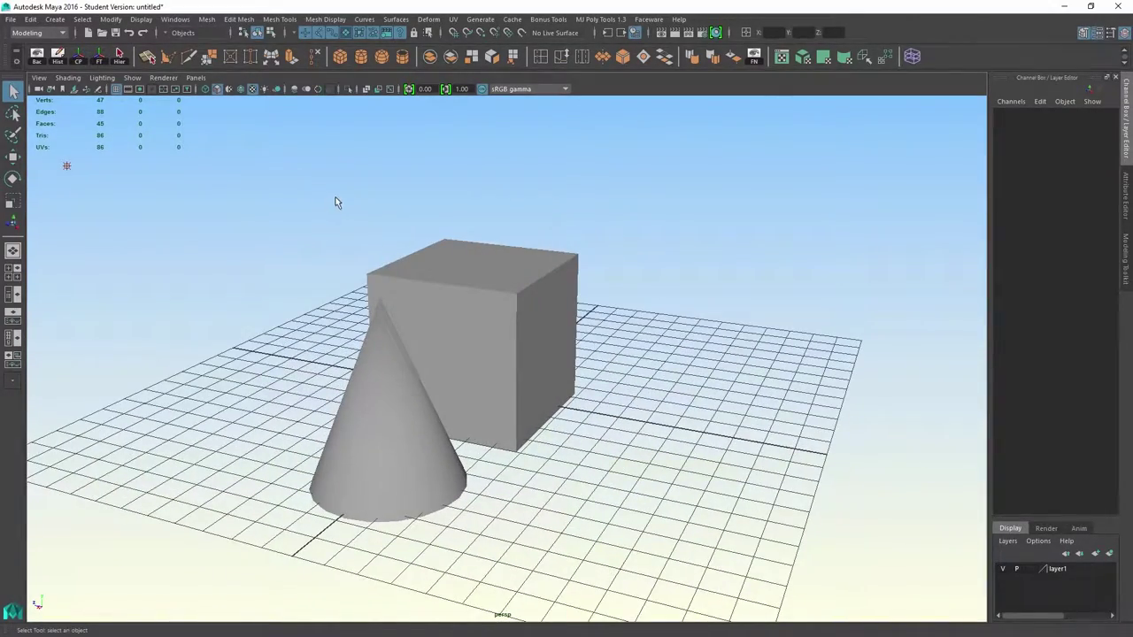
alt+drag(313, 206, 367, 211)
alt+drag(150, 370, 118, 327)
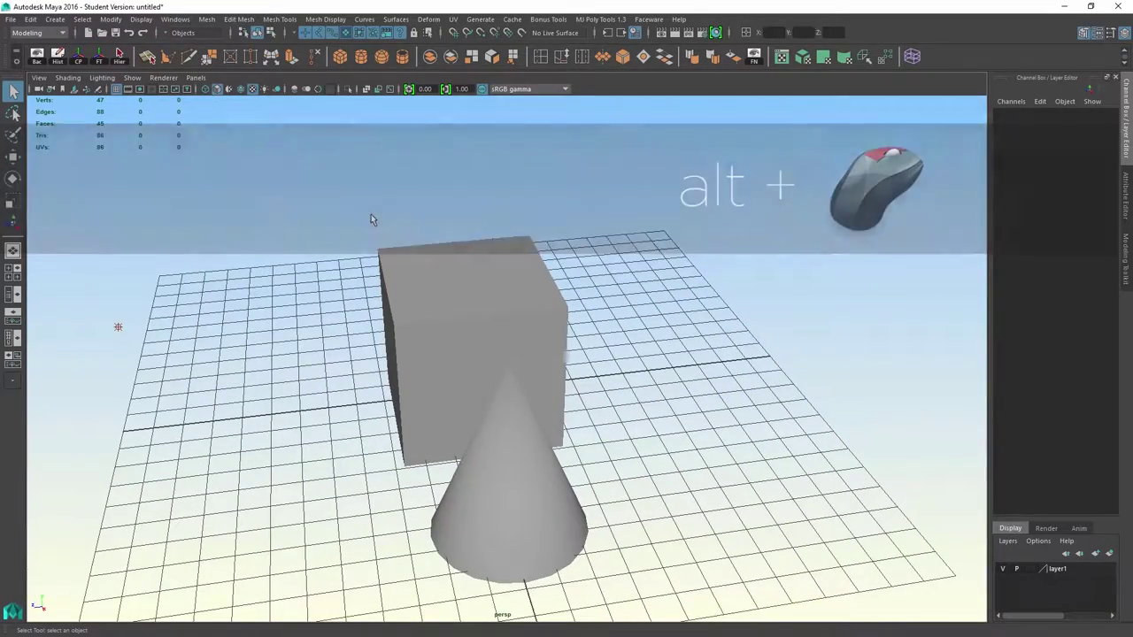
alt+drag(375, 221, 567, 170)
- Dolly, tumble and track the camera in close until the cone stands in front of the cube
alt+right_drag(537, 210, 538, 179)
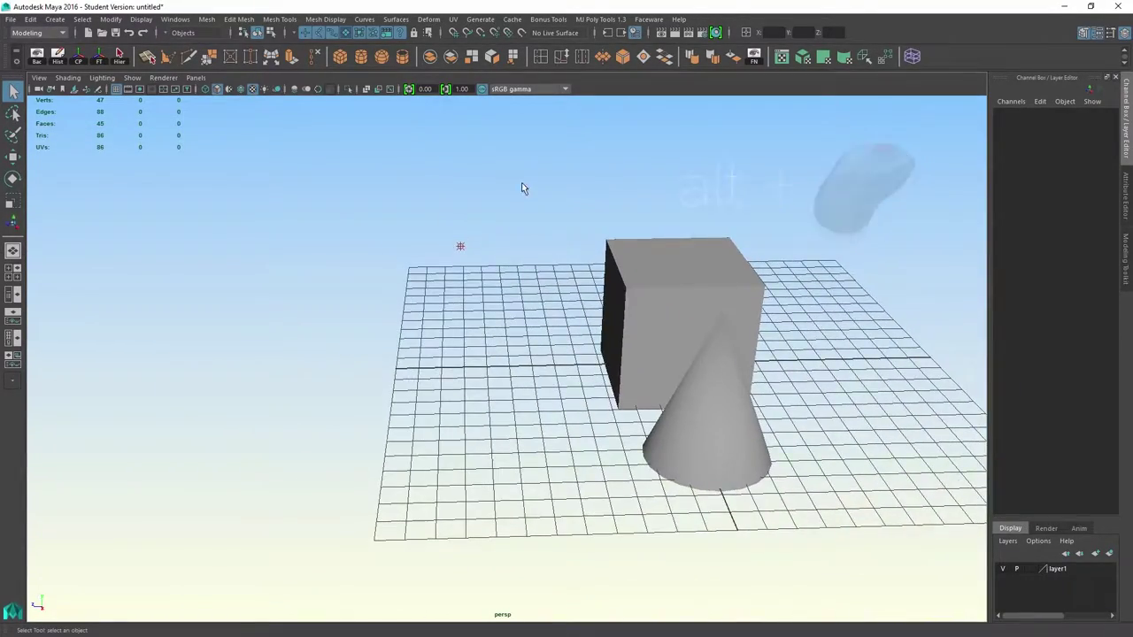
alt+drag(523, 185, 313, 177)
alt+right_drag(313, 177, 543, 193)
alt+drag(543, 193, 473, 207)
alt+right_drag(473, 207, 547, 271)
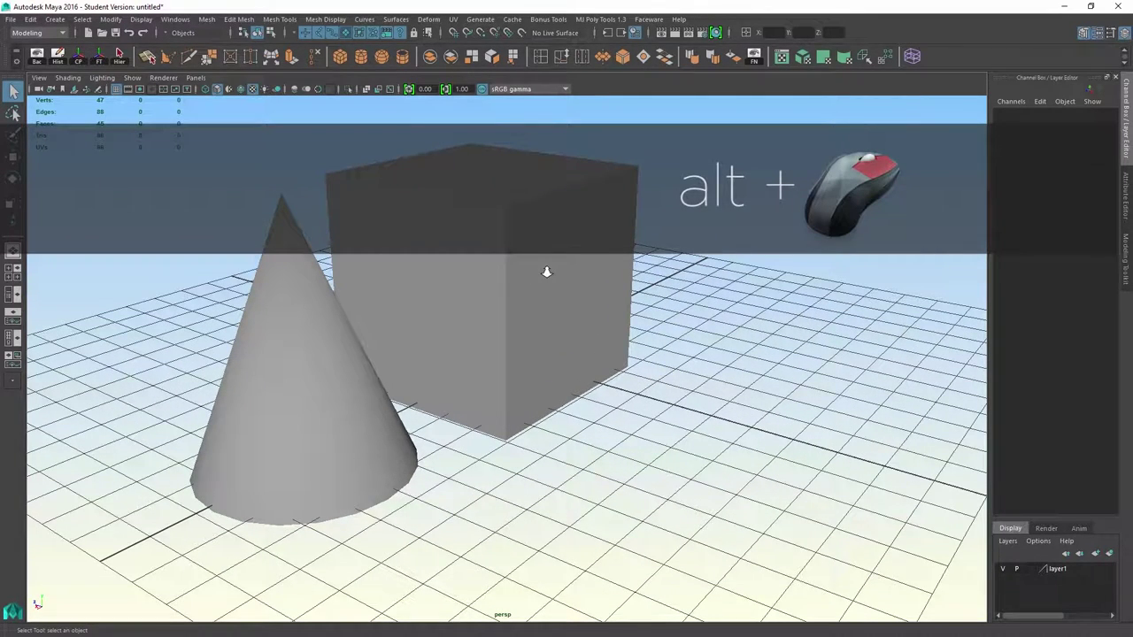
alt+right_drag(546, 272, 425, 266)
alt+drag(293, 213, 293, 178)
alt+right_drag(354, 197, 370, 208)
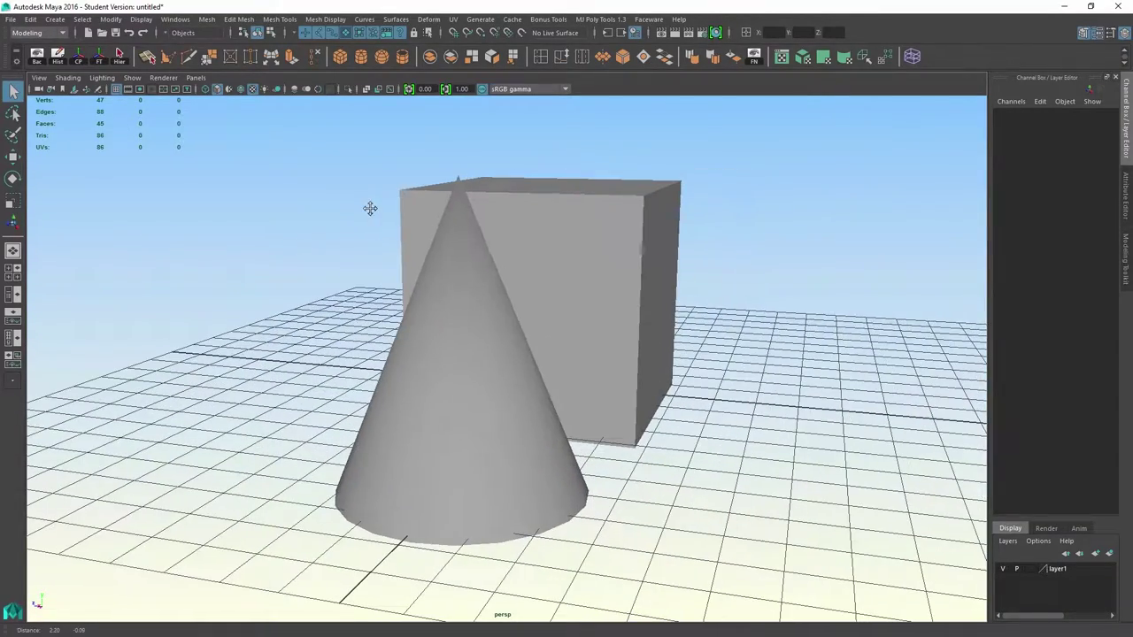
alt+middle_drag(370, 208, 335, 204)
alt+right_drag(340, 202, 311, 126)
- Scroll-zoom the persp view in and out, ending far out on the whole grid, then select the cube
scroll(388, 220, up, 5)
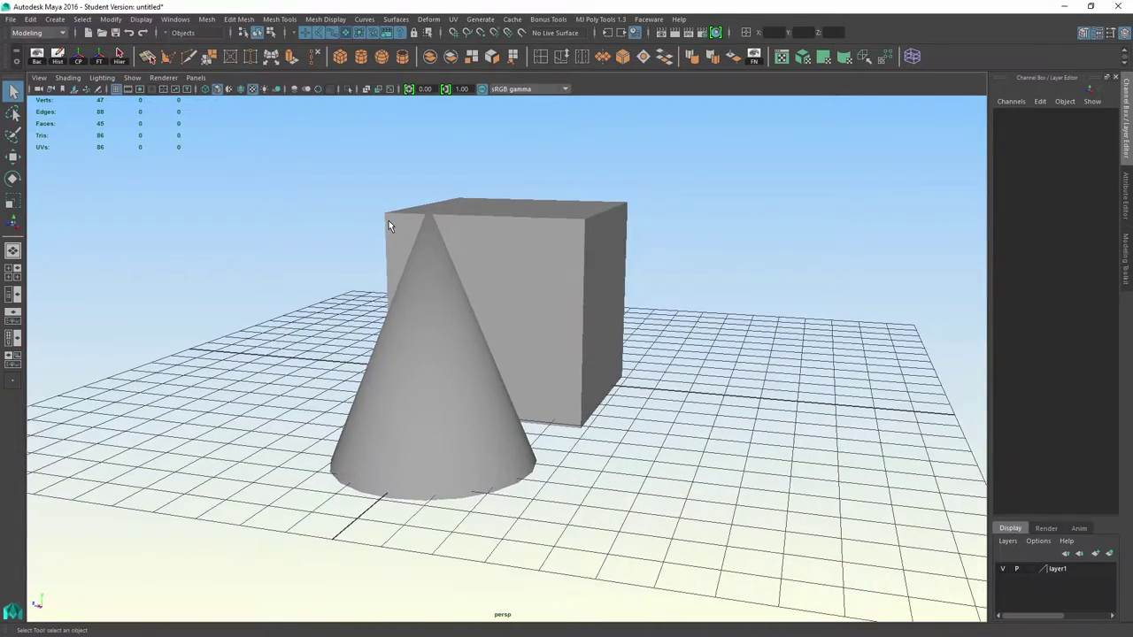
scroll(389, 221, down, 5)
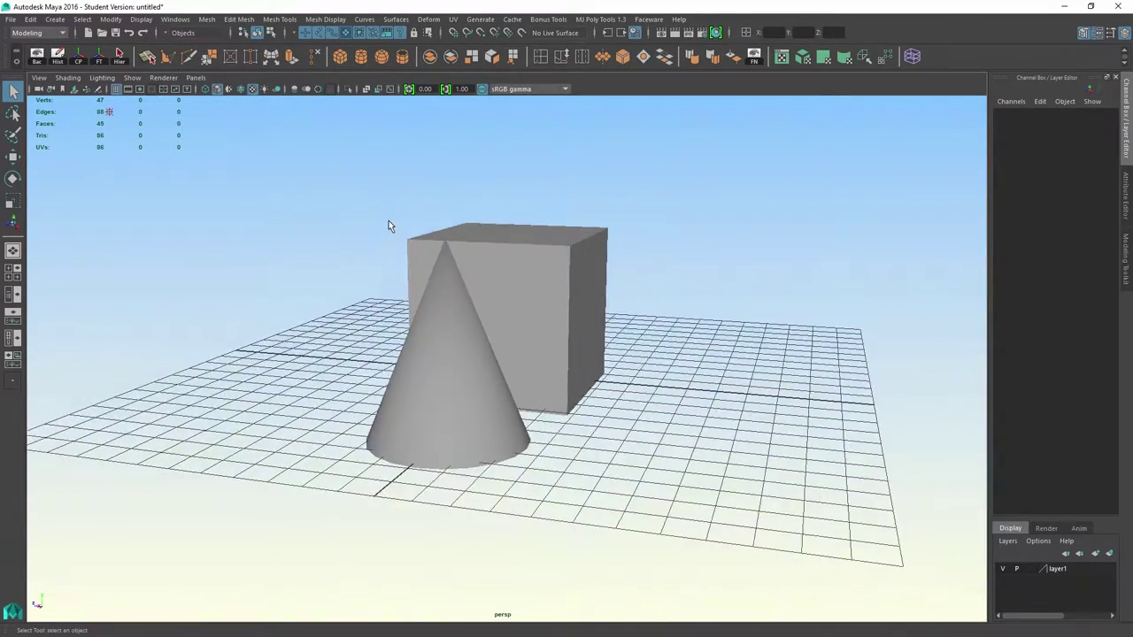
scroll(388, 221, up, 4)
scroll(391, 217, up, 5)
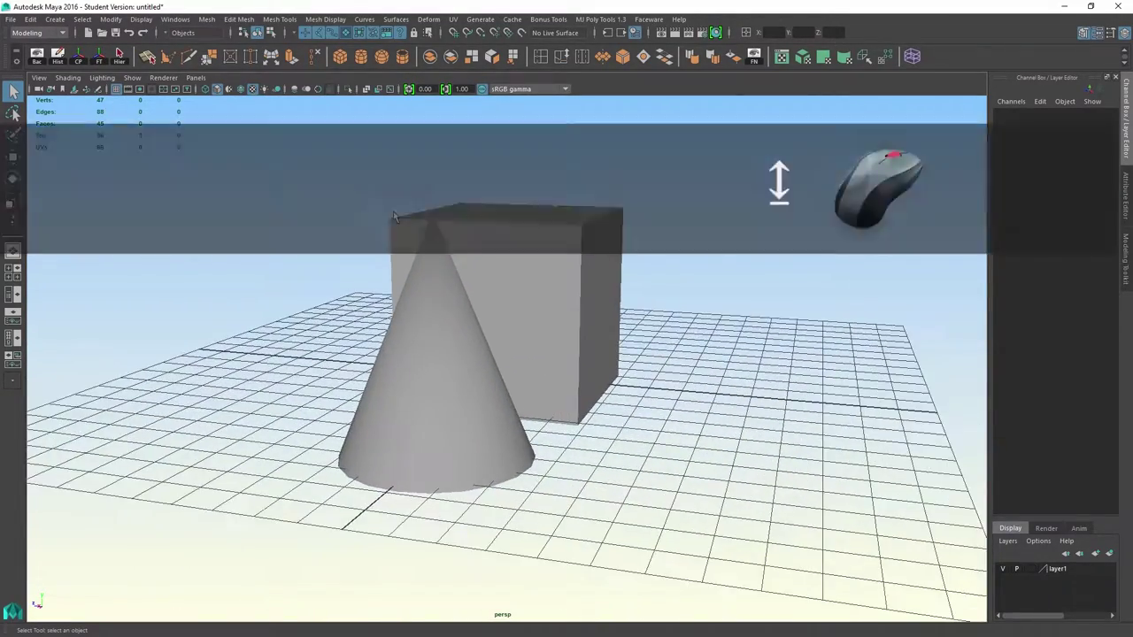
scroll(317, 213, down, 5)
scroll(317, 213, down, 3)
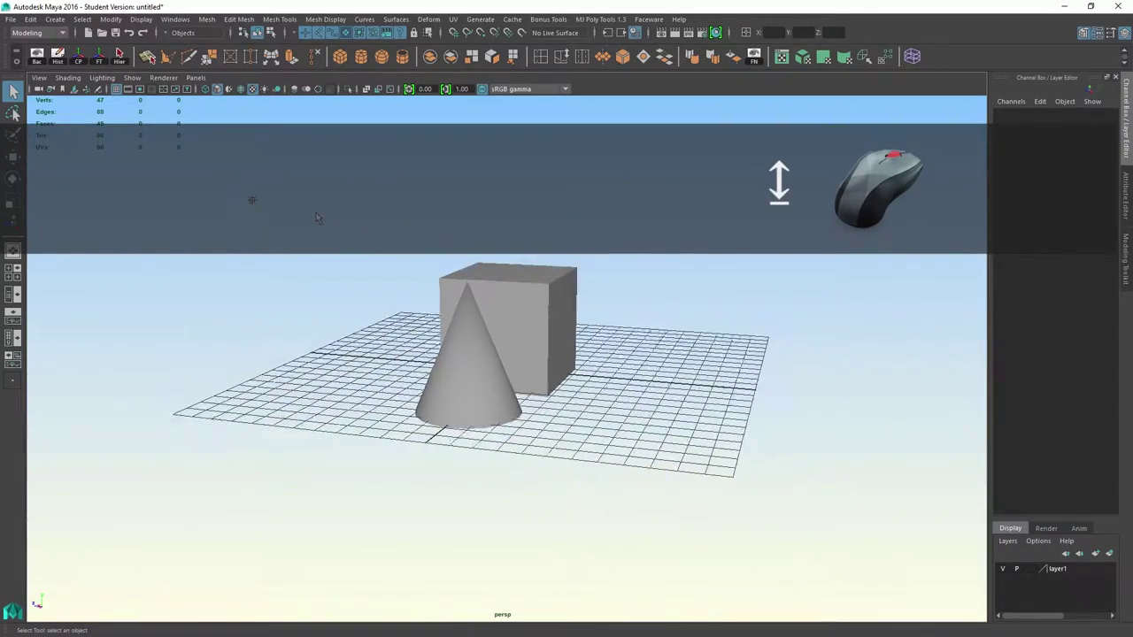
mouse_move(317, 213)
alt+mouse_down()
mouse_move(416, 297)
mouse_move(400, 227)
mouse_move(317, 213)
alt+mouse_up()
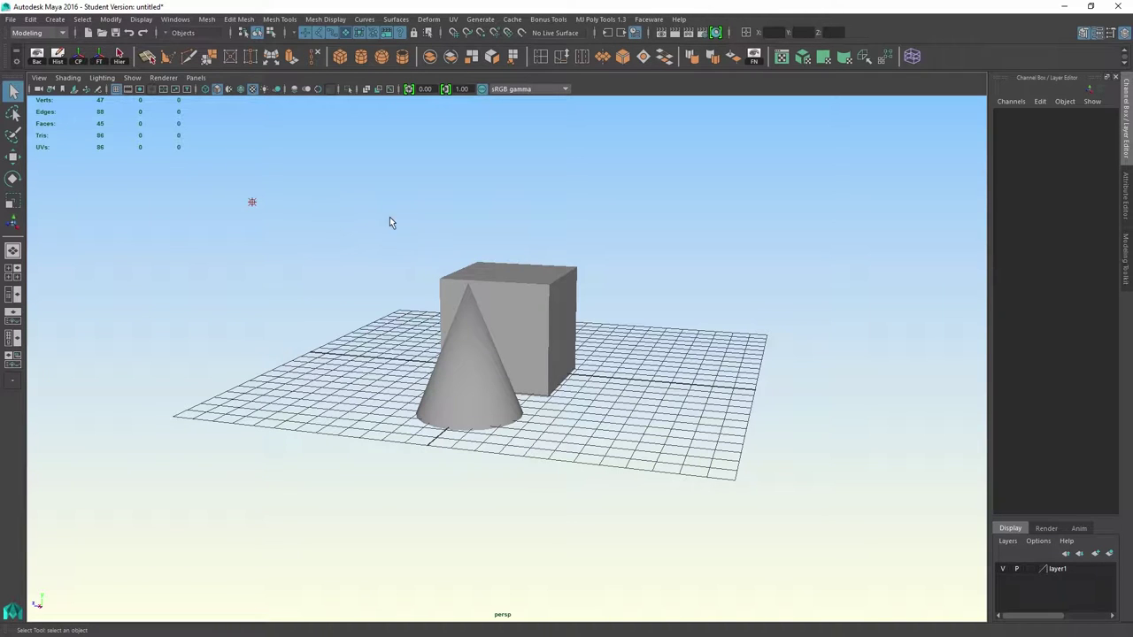
click(455, 323)
- Select the cone and frame it with F, pulling the camera back around it
alt+drag(539, 316, 548, 343)
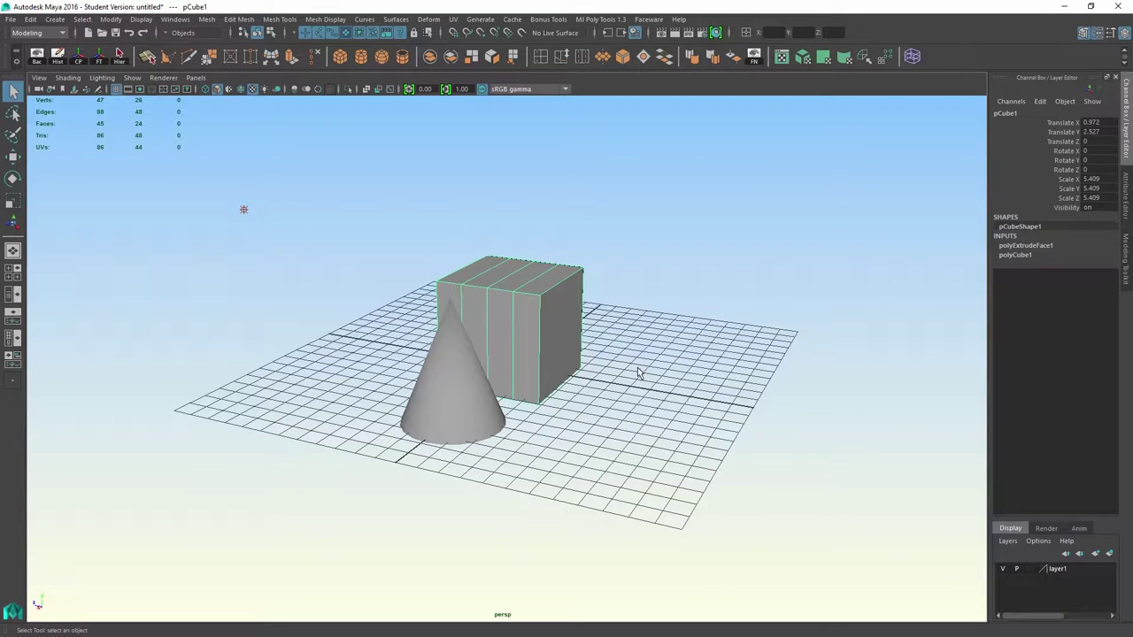
scroll(566, 345, up, 4)
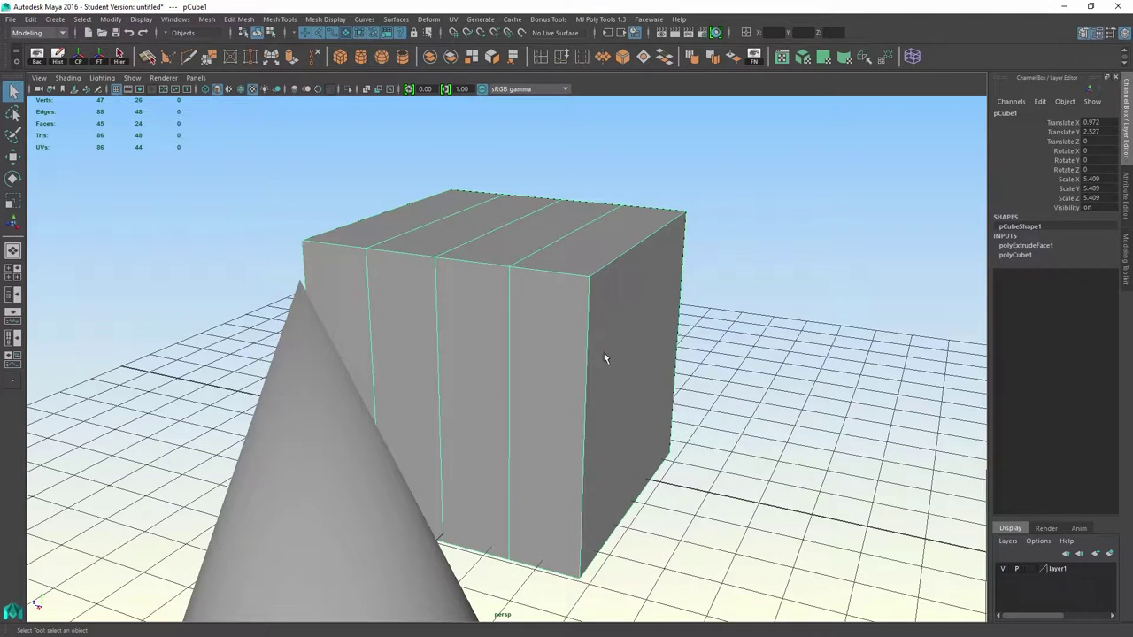
alt+drag(604, 352, 566, 349)
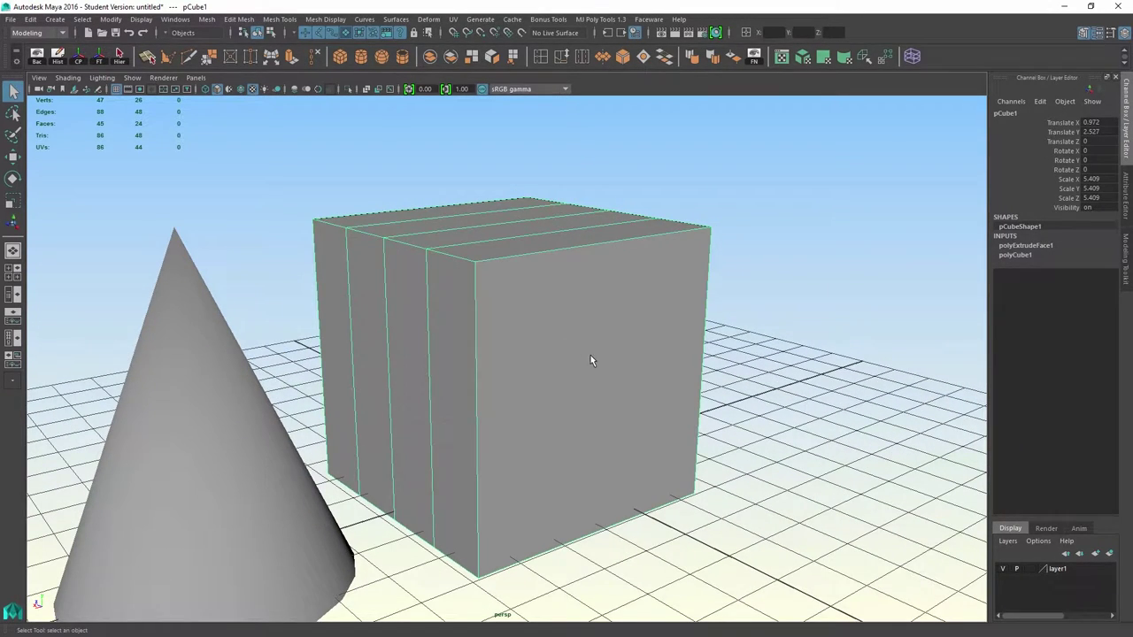
alt+right_drag(590, 357, 375, 345)
click(308, 342)
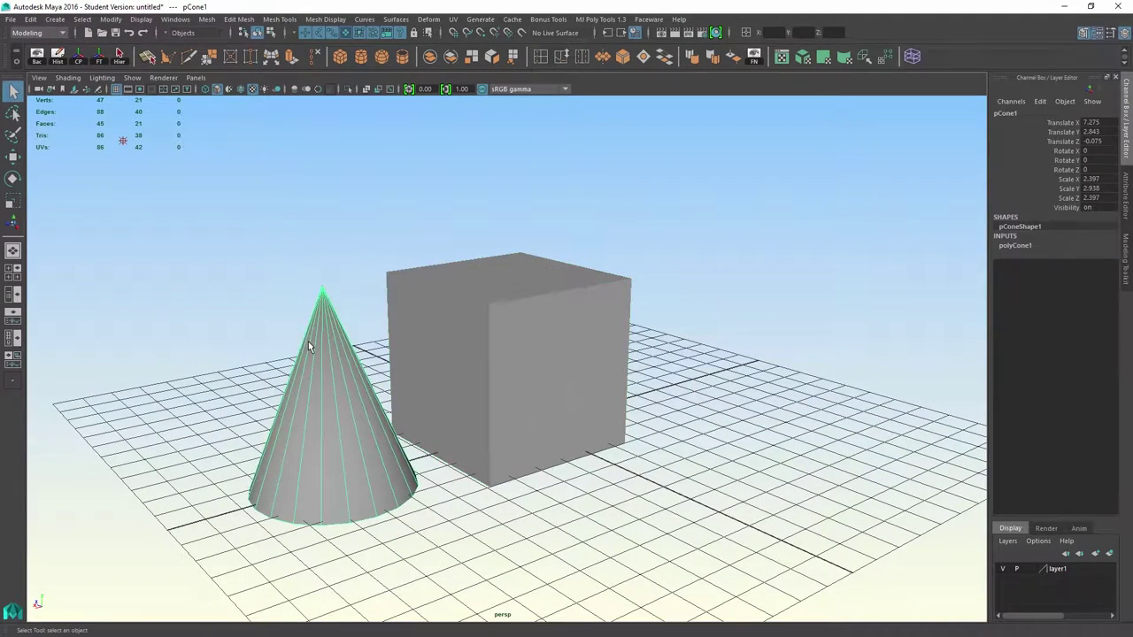
key(f)
alt+right_drag(489, 404, 392, 398)
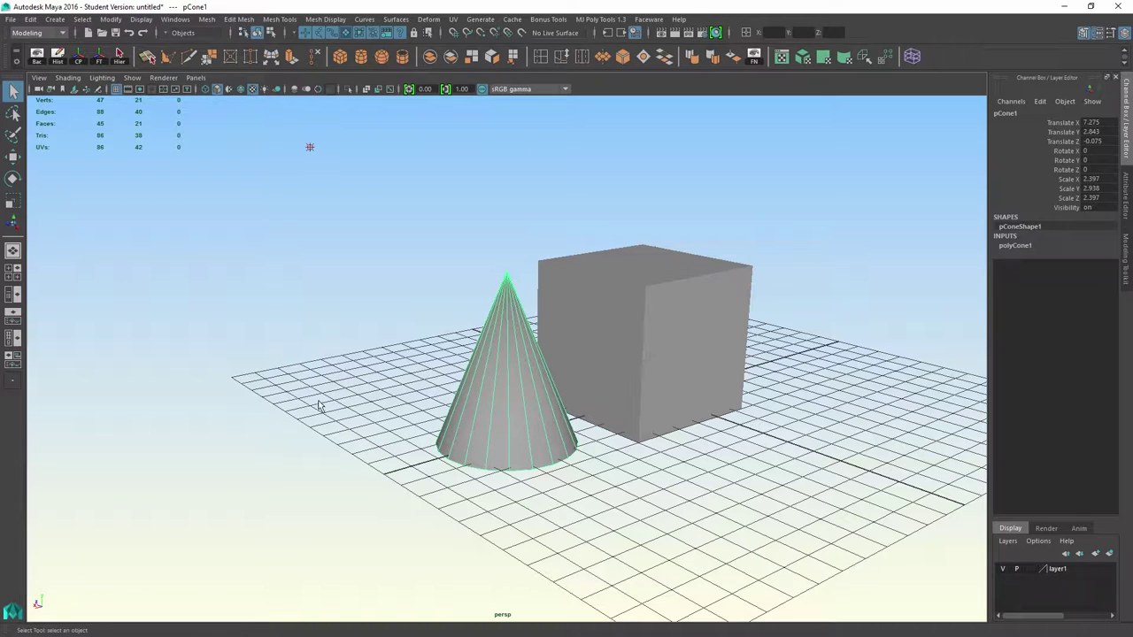
- Create a sphere left of the cone and move the cube right along X
drag(273, 407, 470, 397)
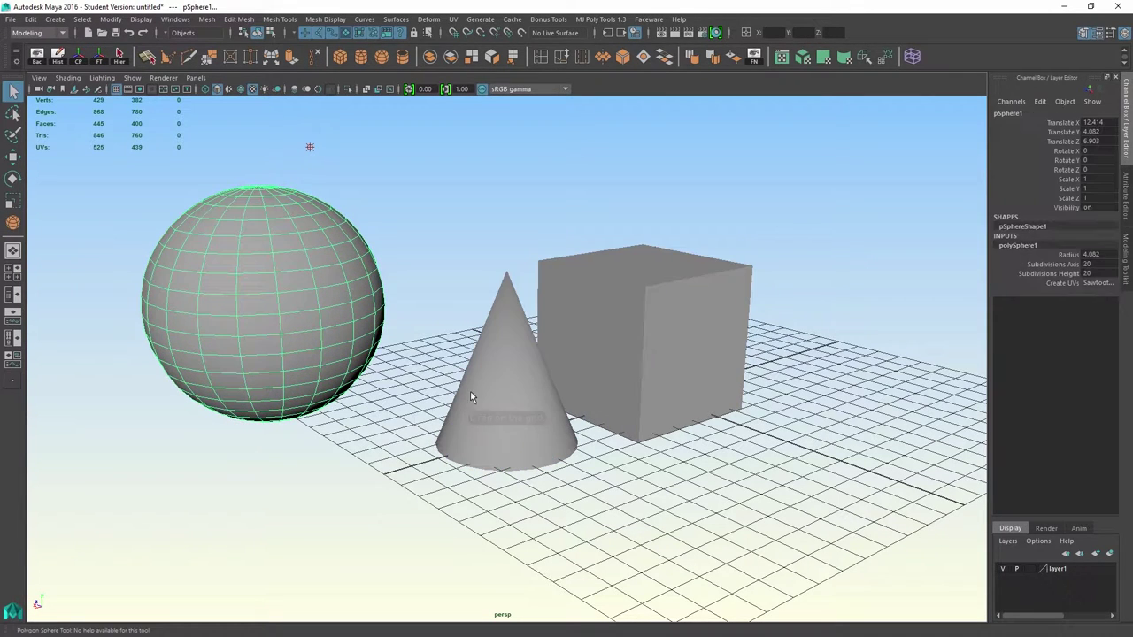
drag(644, 319, 645, 319)
key(w)
drag(580, 345, 841, 298)
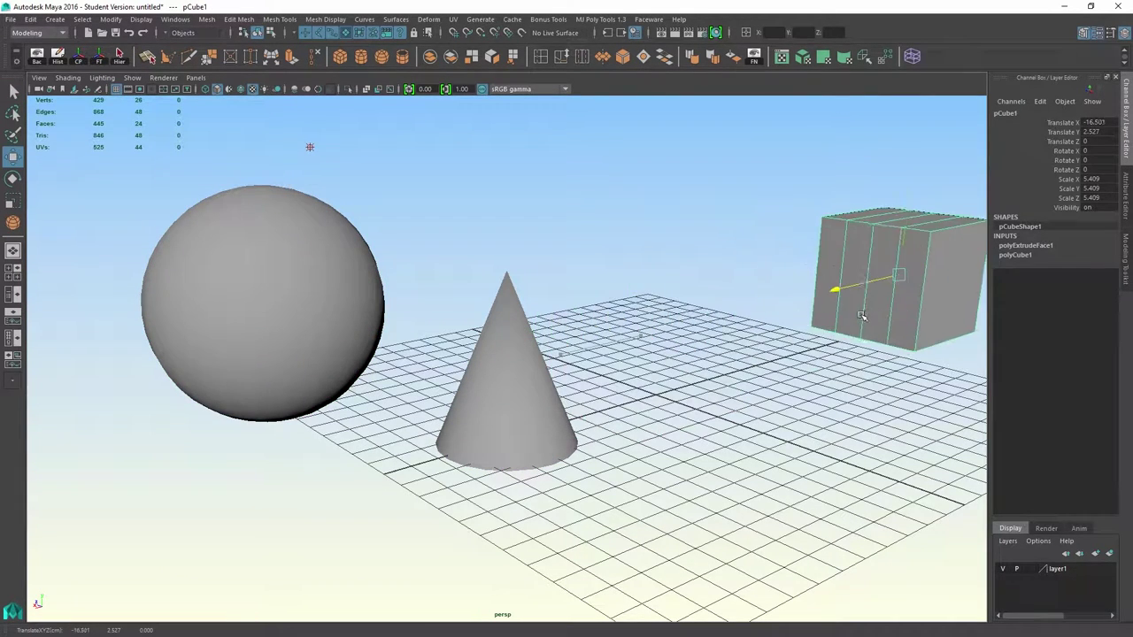
- Scale the cone up, then select the sphere and then the cube
click(485, 389)
scroll(485, 389, down, 3)
key(r)
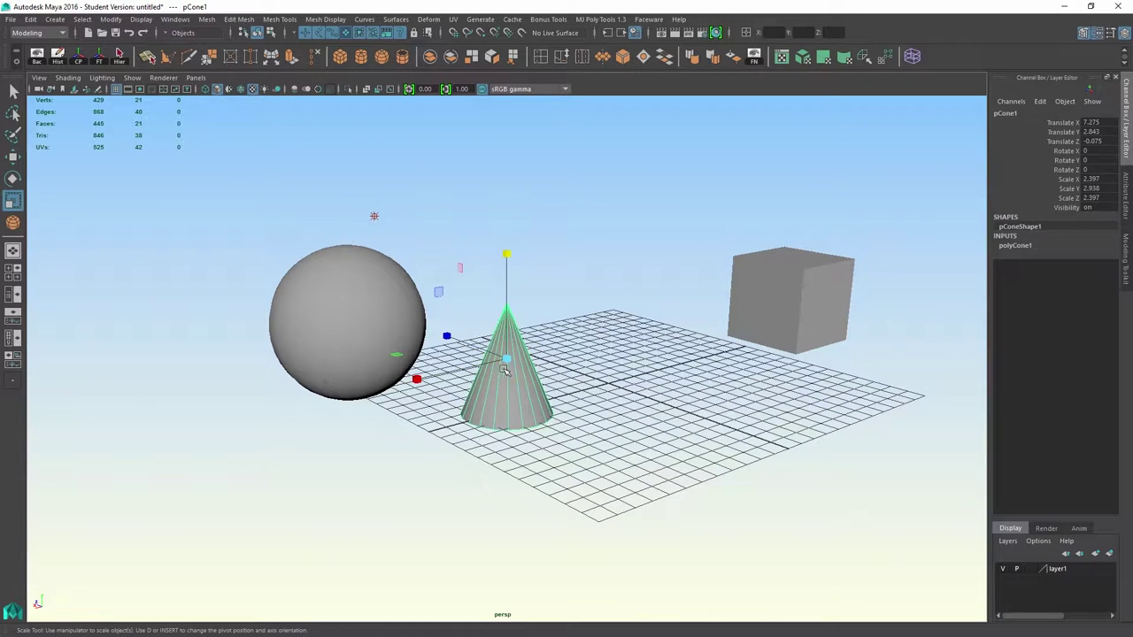
drag(506, 361, 683, 425)
key(w)
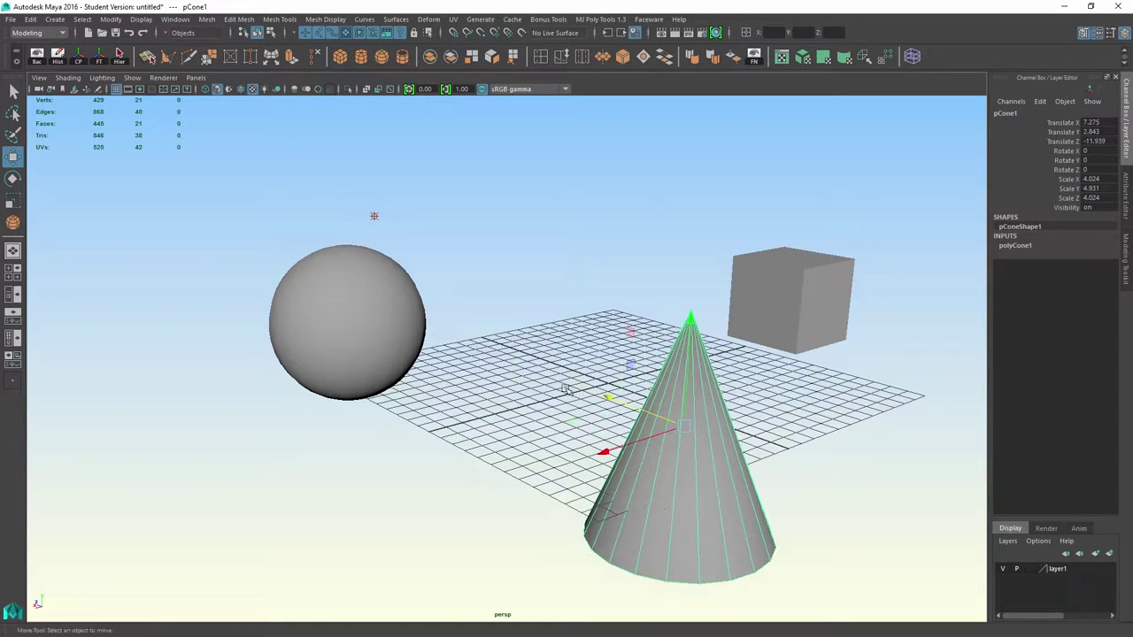
click(522, 354)
click(387, 301)
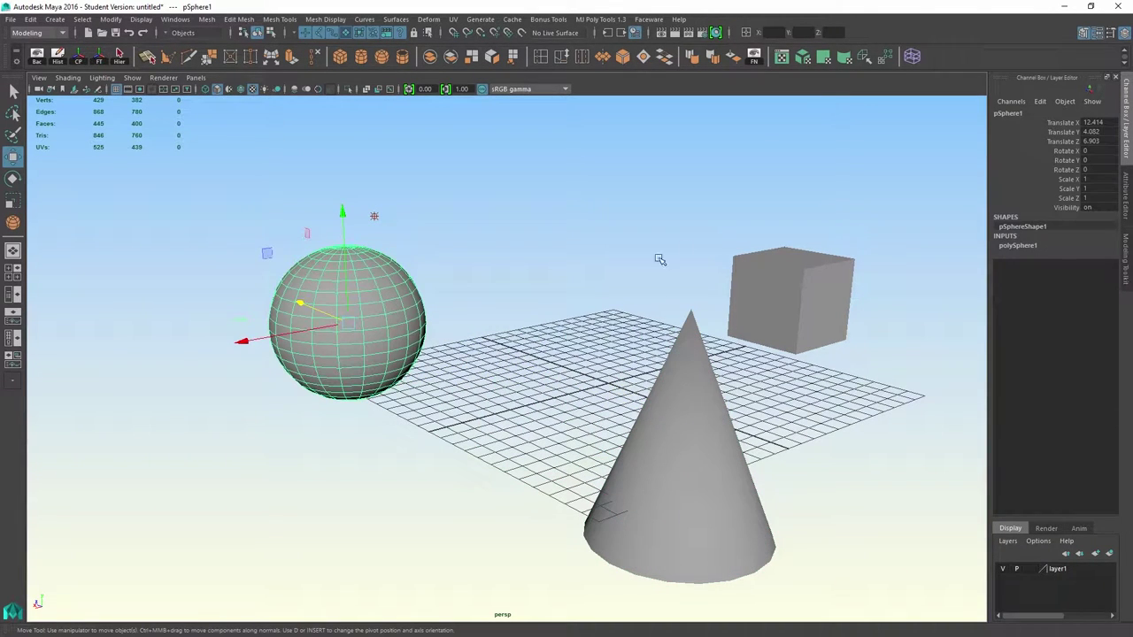
click(835, 282)
- Frame the cube with F, then select the sphere and cone and frame everything with A
key(f)
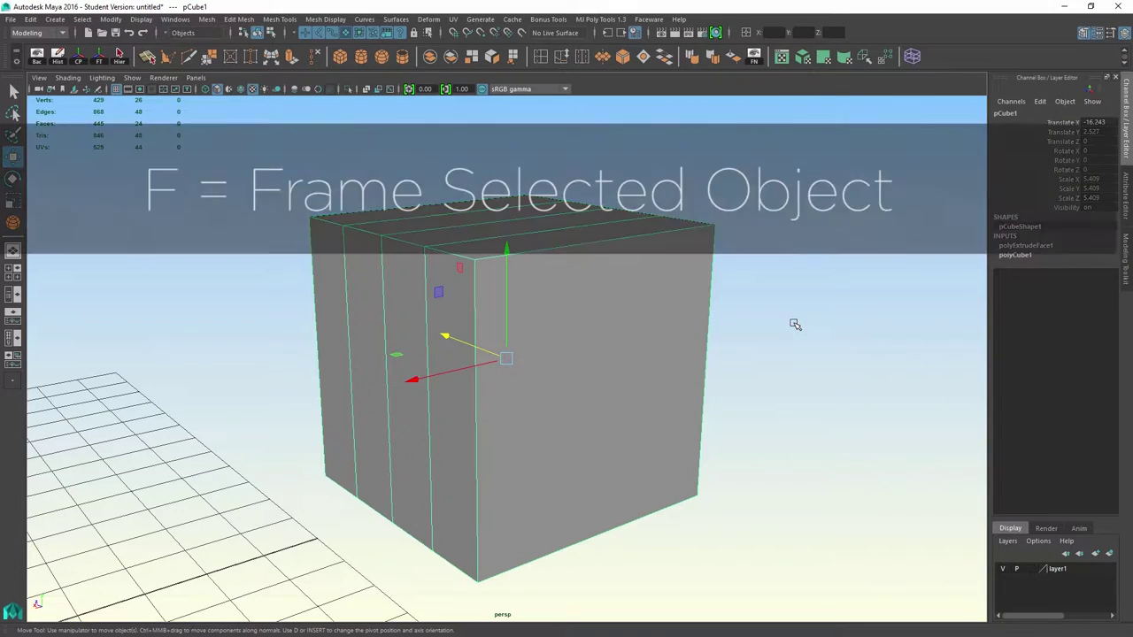
key(space)
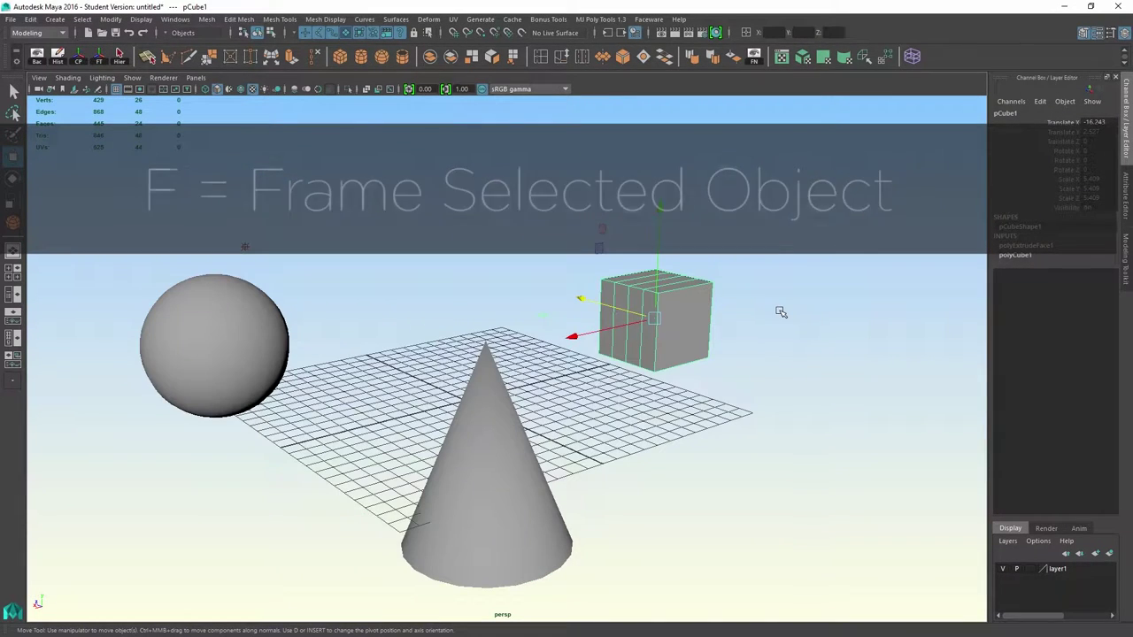
click(781, 311)
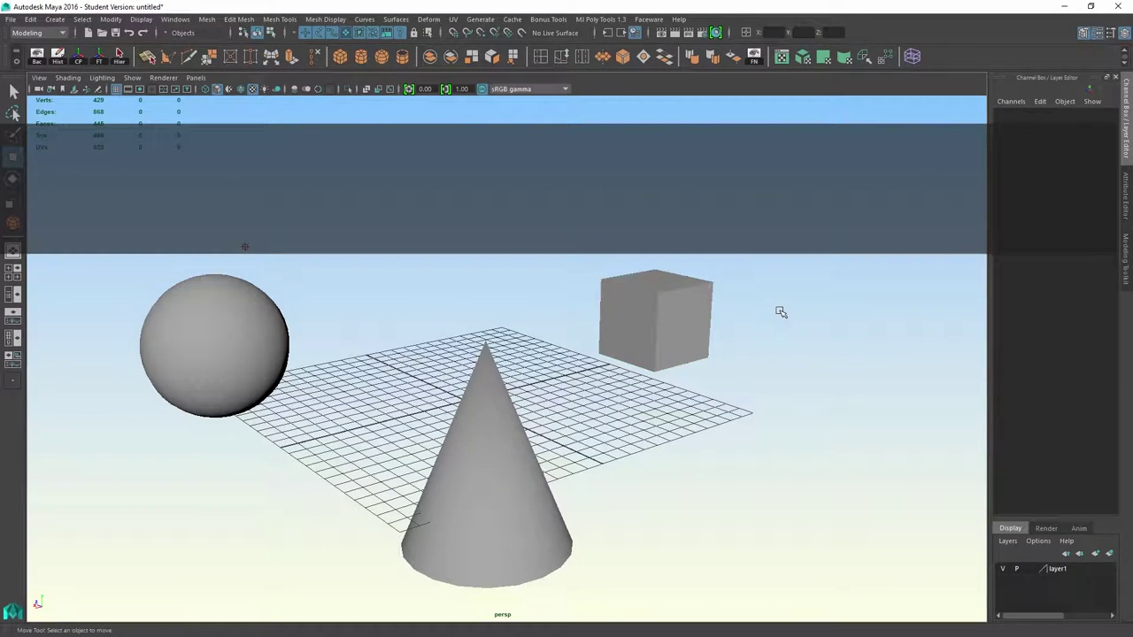
click(254, 300)
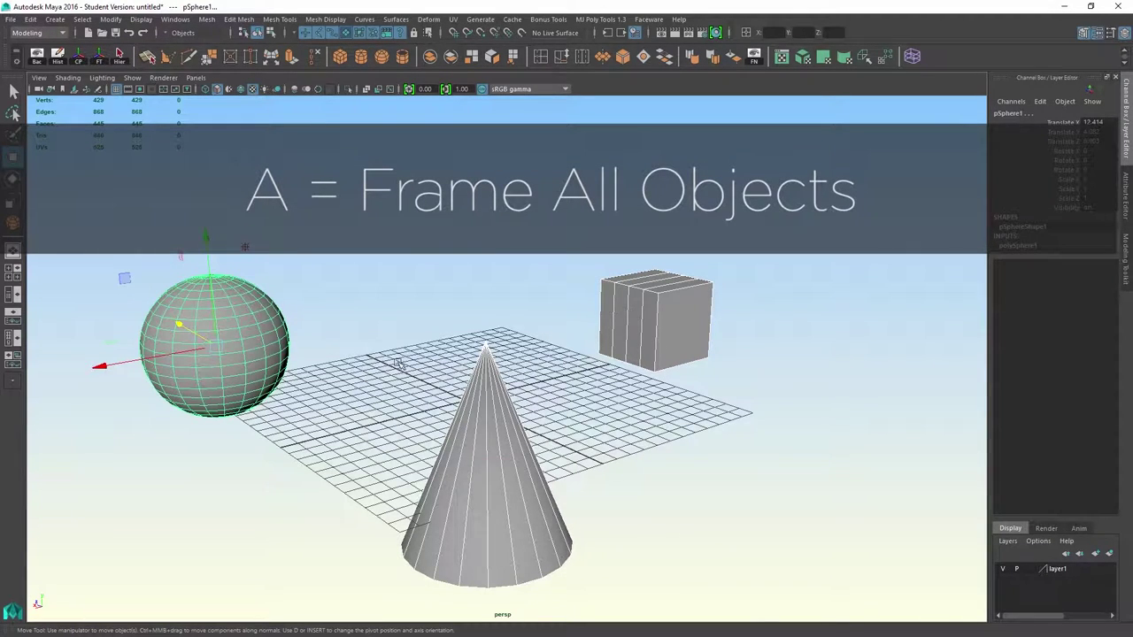
click(486, 436)
key(a)
- Frame the sphere, frame the whole scene again, orbit around all three objects and show the Outliner
click(58, 232)
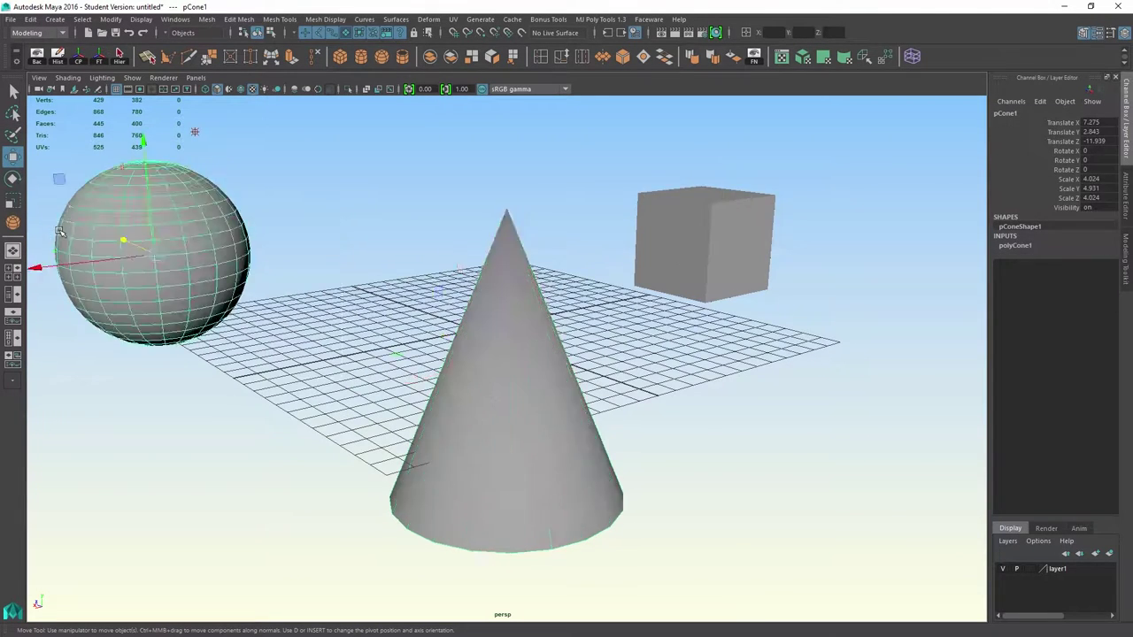
key(f)
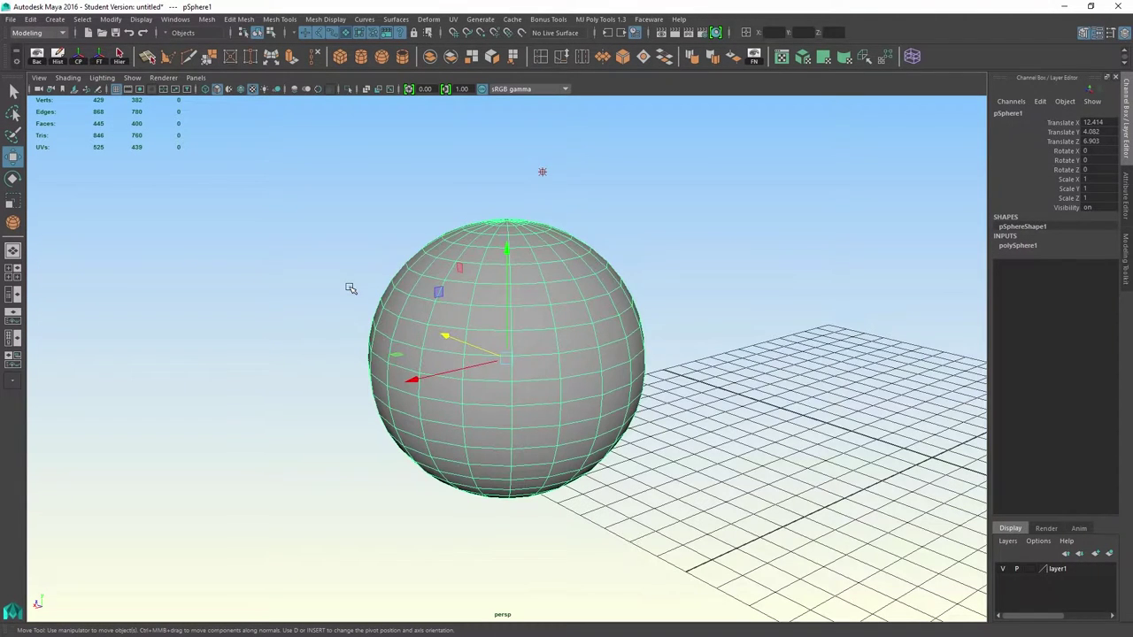
key(a)
click(494, 316)
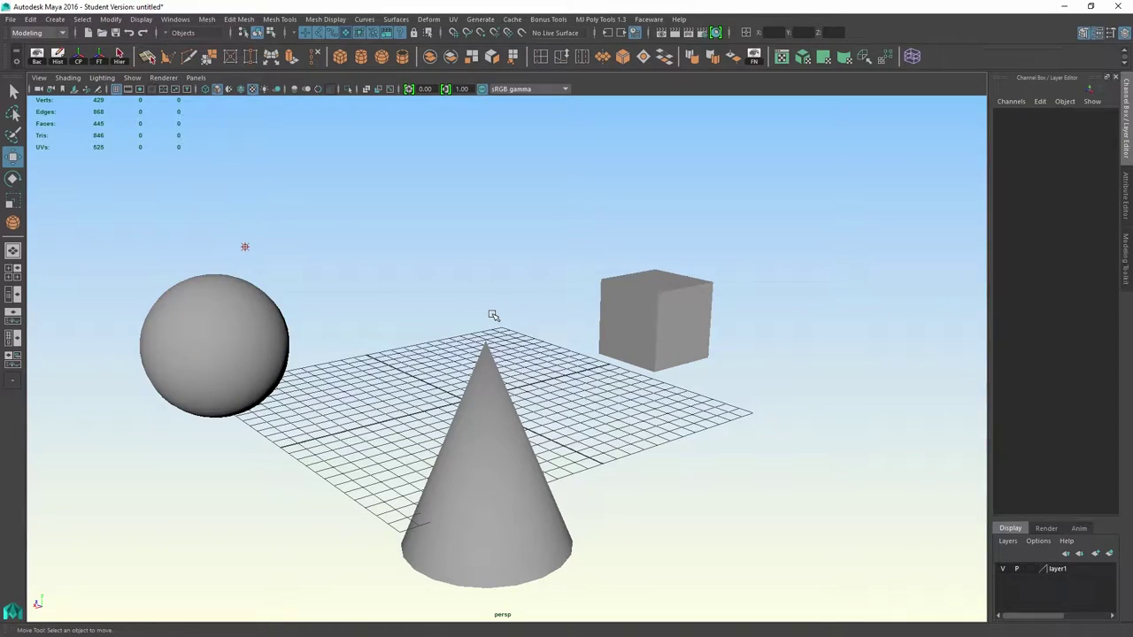
alt+drag(494, 316, 445, 309)
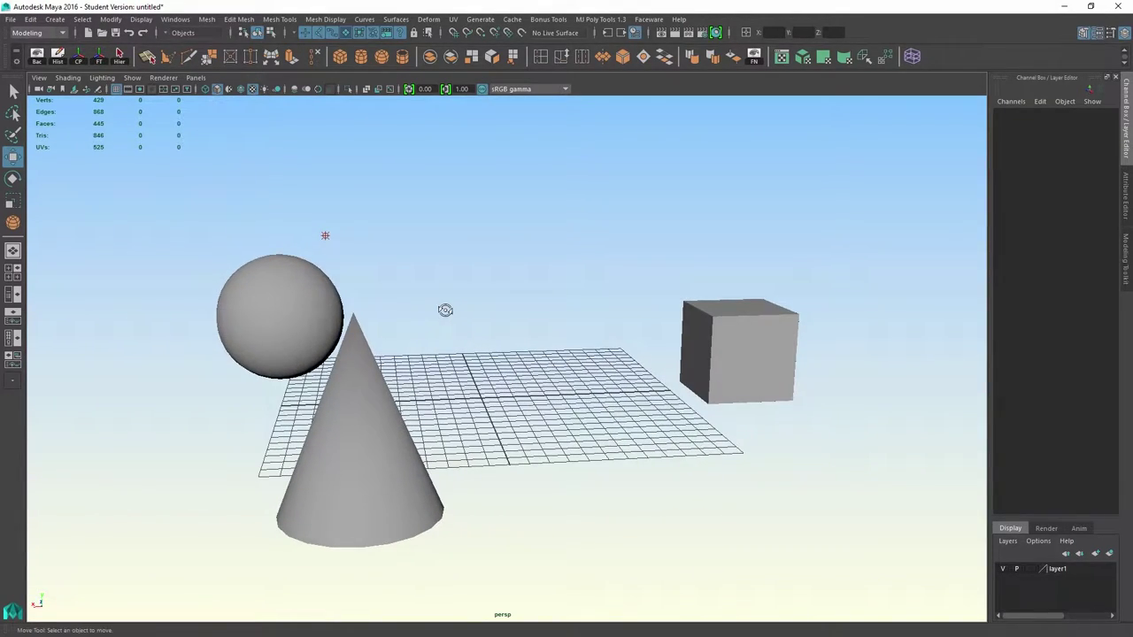
click(13, 297)
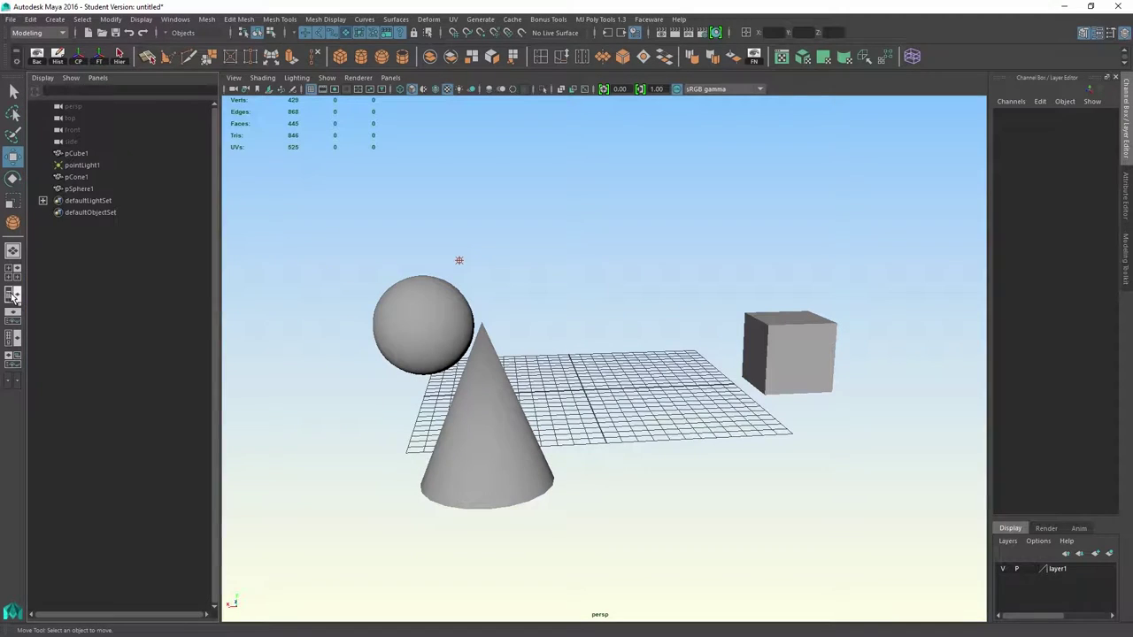
- Pick pSphere1 then pCone1 in the Outliner, frame the cone, zoom out and orbit the view
click(78, 188)
click(76, 177)
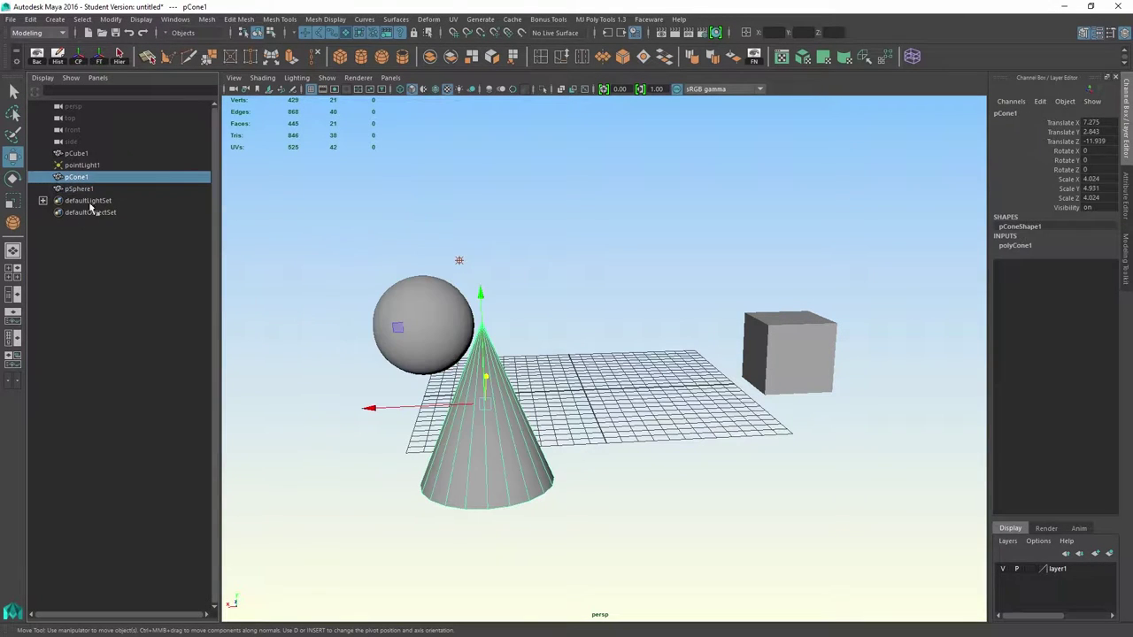
key(f)
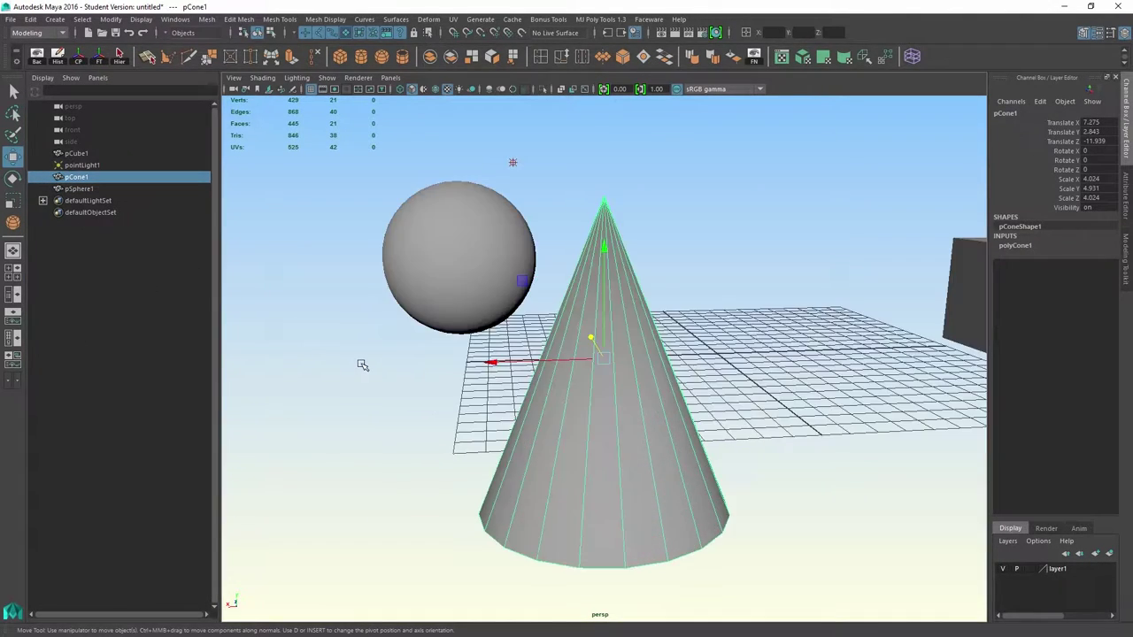
scroll(434, 347, down, 5)
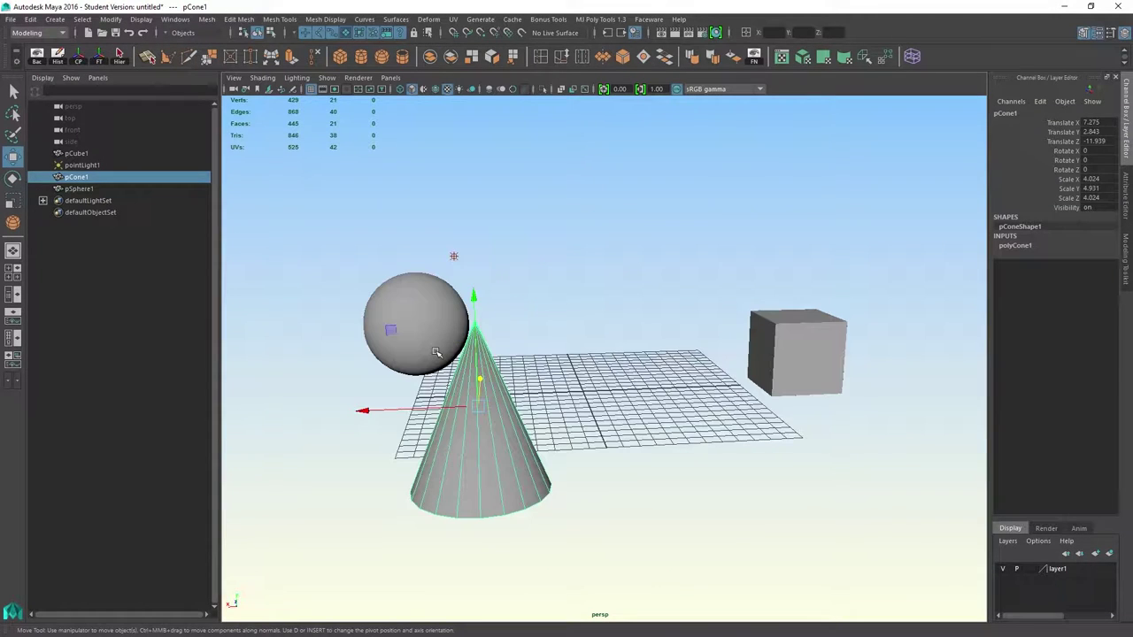
click(562, 379)
alt+drag(562, 379, 570, 377)
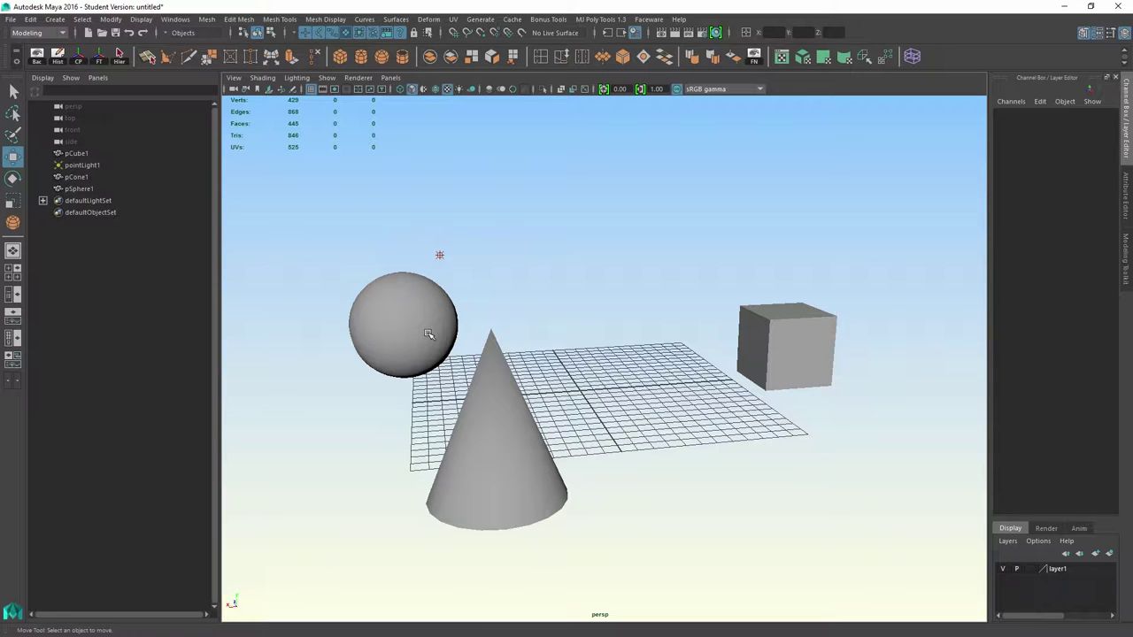
- Step back through eight previous camera views with the [ key
key(bracketleft)
key(bracketleft)
key(bracketleft)
key(bracketleft)
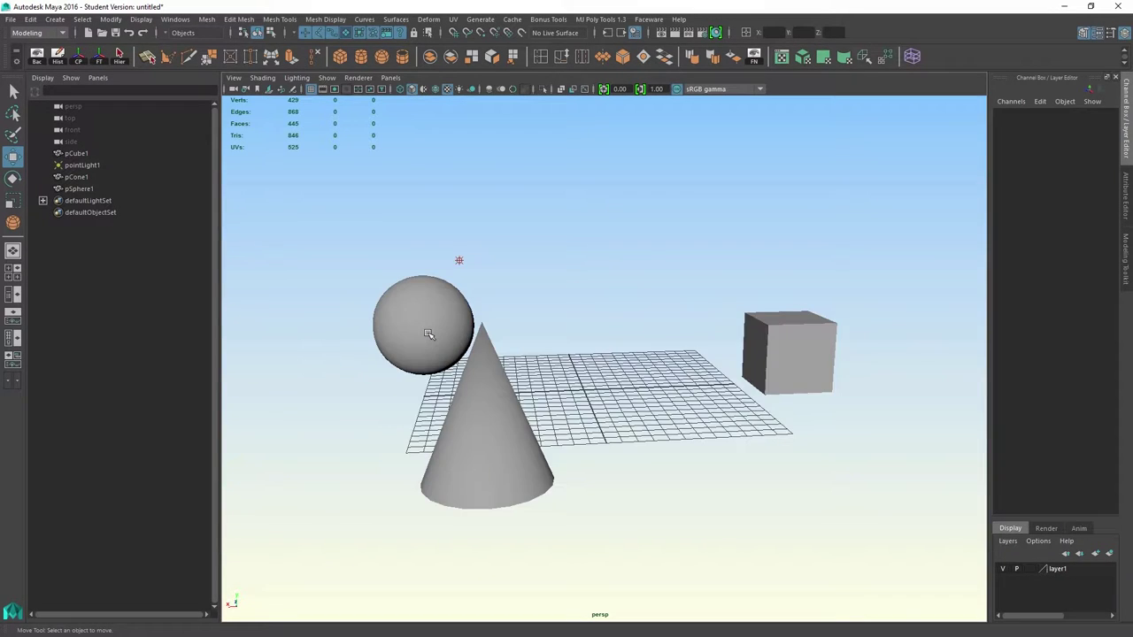
key(bracketleft)
key(bracketleft)
key(bracketleft)
key(bracketleft)
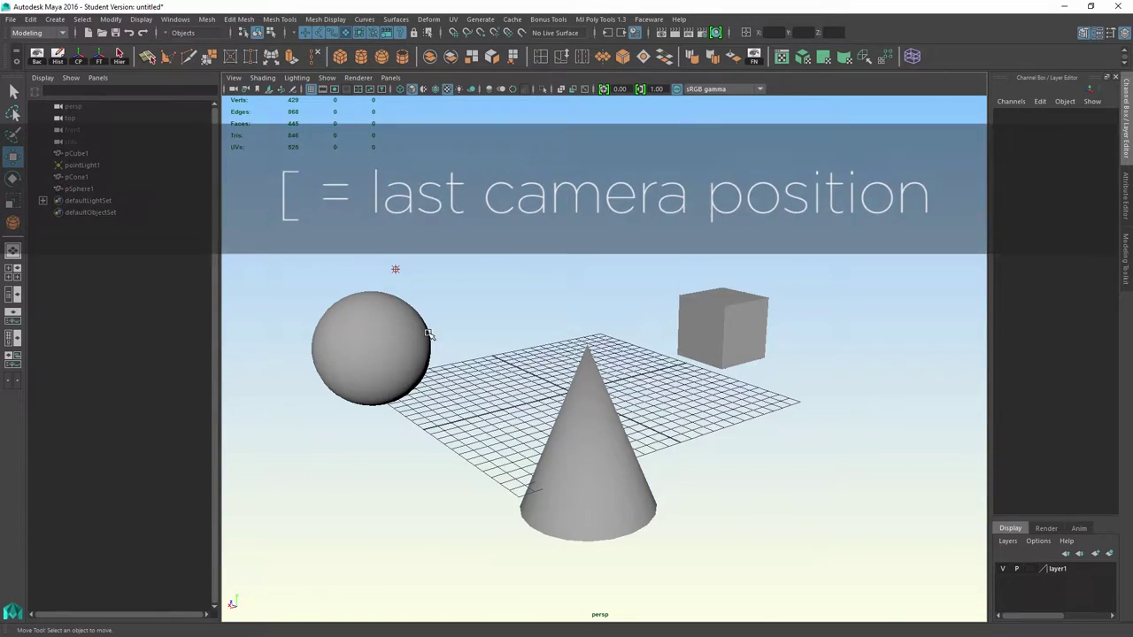
key(bracketleft)
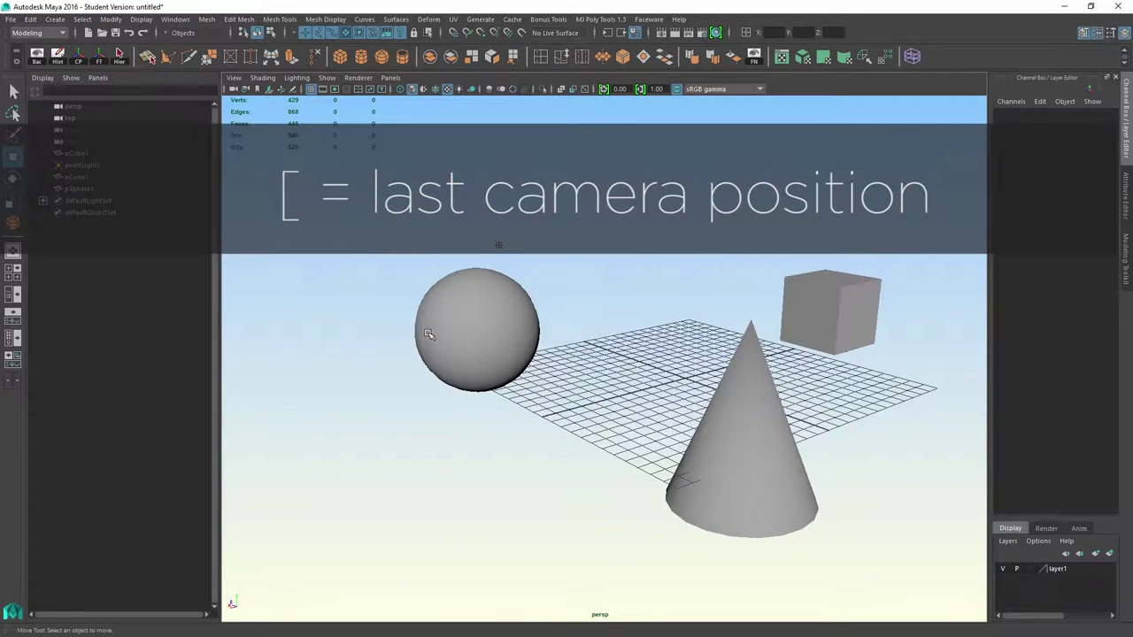
key(bracketleft)
key(bracketleft)
key(bracketleft)
key(bracketleft)
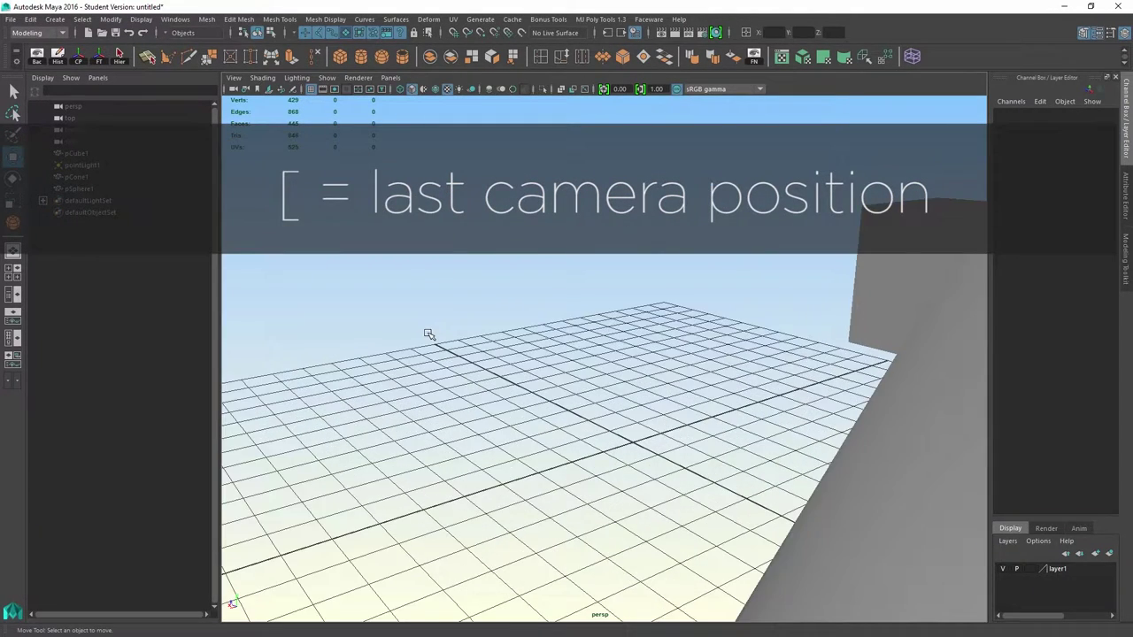
key(bracketleft)
key(bracketleft)
key(bracketleft)
key(bracketleft)
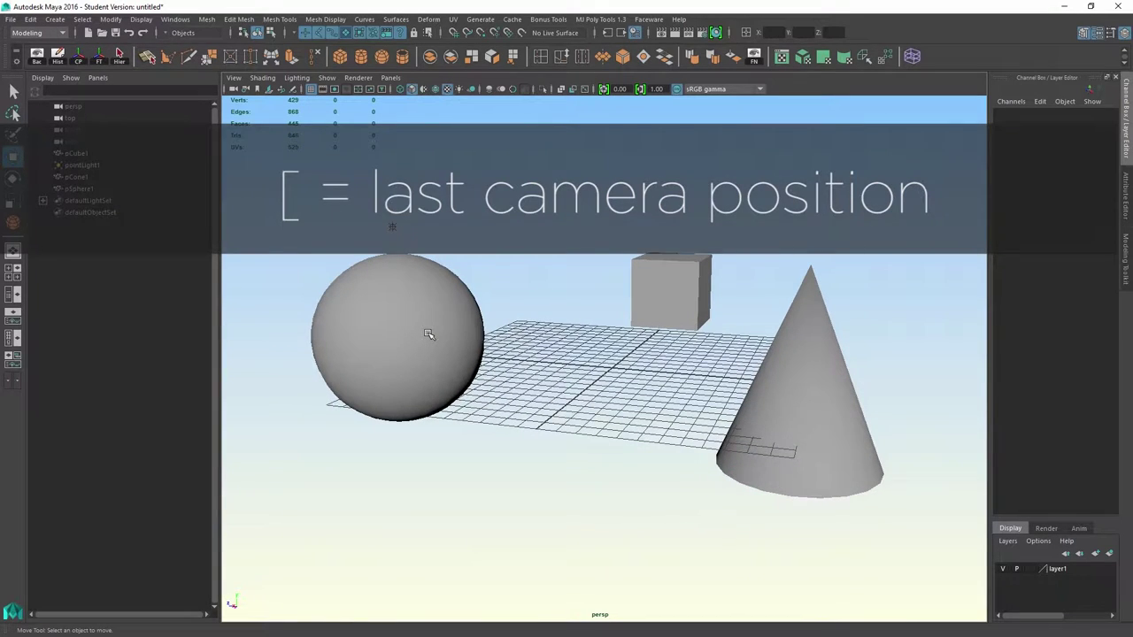
key(bracketleft)
key(bracketleft)
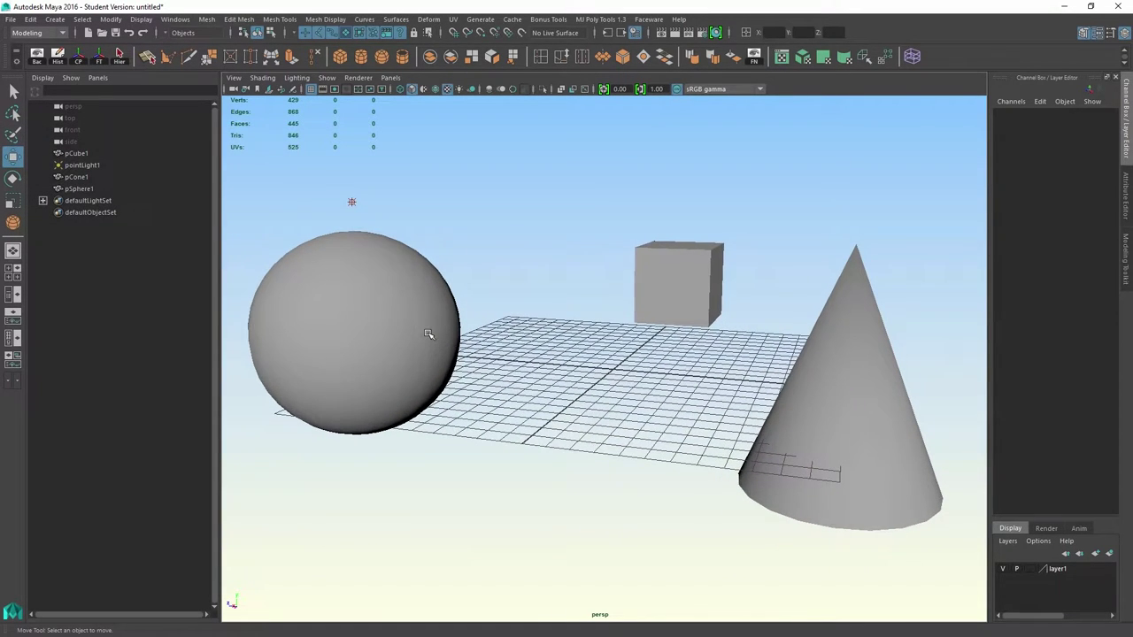
key(bracketleft)
key(bracketleft)
key(bracketleft)
key(bracketleft)
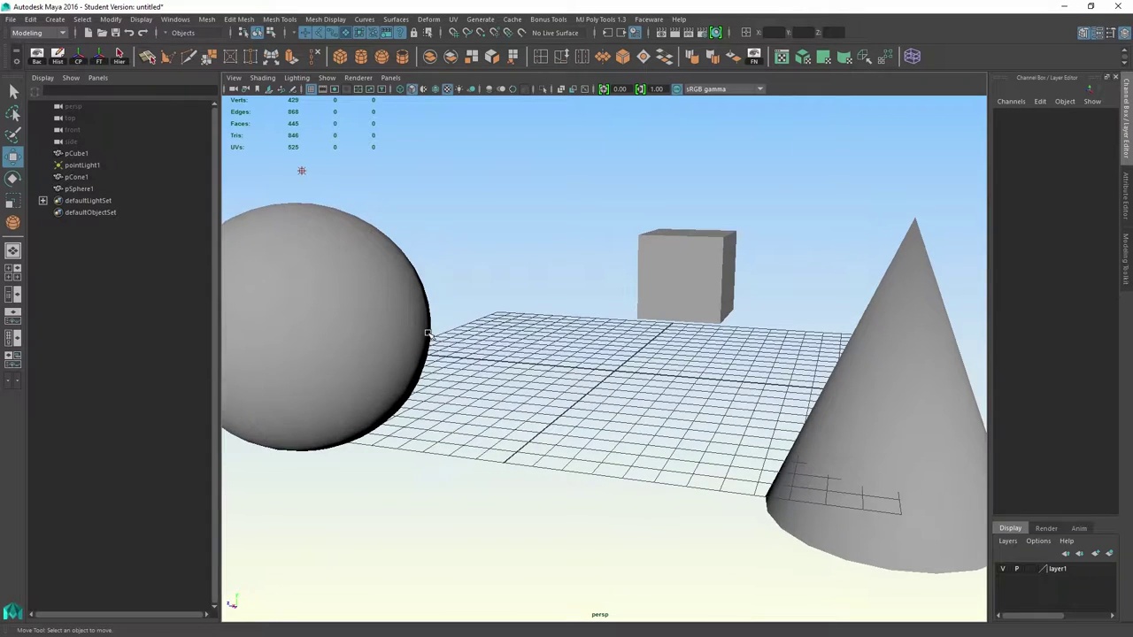
key(bracketleft)
key(bracketleft)
key(bracketleft)
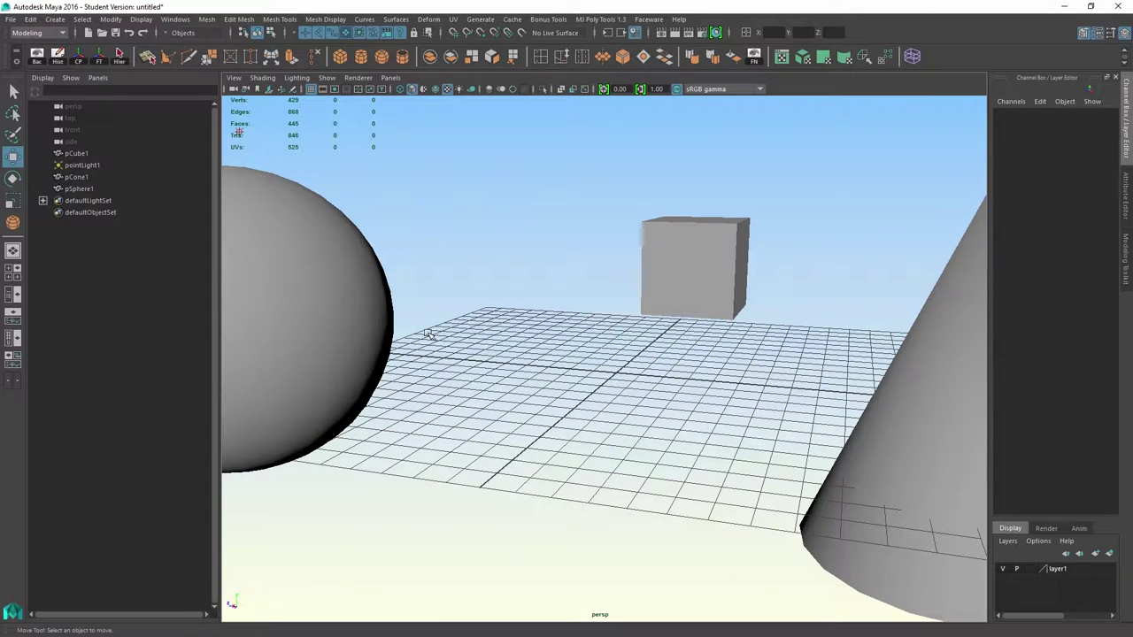
- Step the camera in and out with [ and ], then dolly and tumble to frame sphere, cone, grid and cube
key(bracketleft)
key(bracketleft)
key(bracketleft)
key(bracketleft)
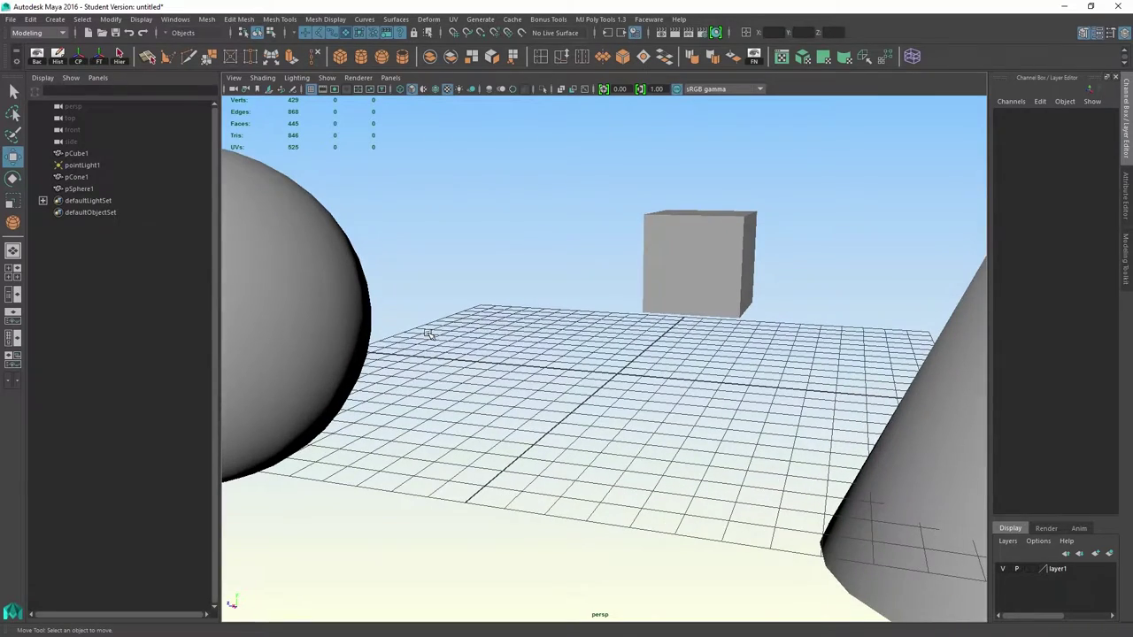
key(bracketleft)
key(bracketleft)
key(bracketleft)
key(bracketleft)
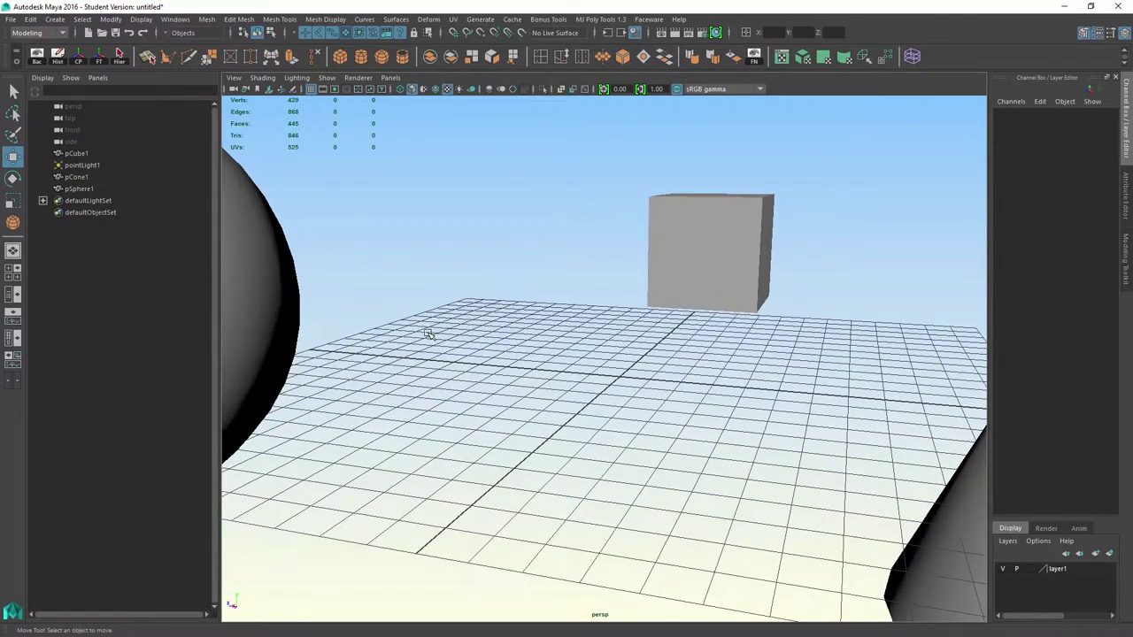
key(bracketright)
key(bracketright)
key(bracketright)
key(bracketright)
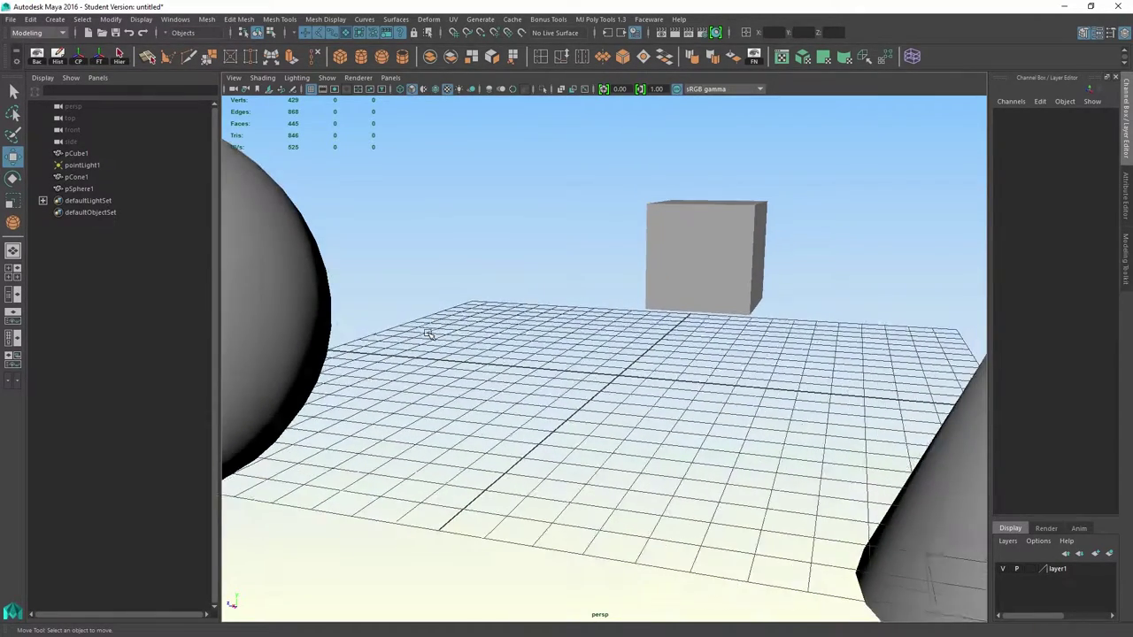
key(bracketleft)
key(bracketright)
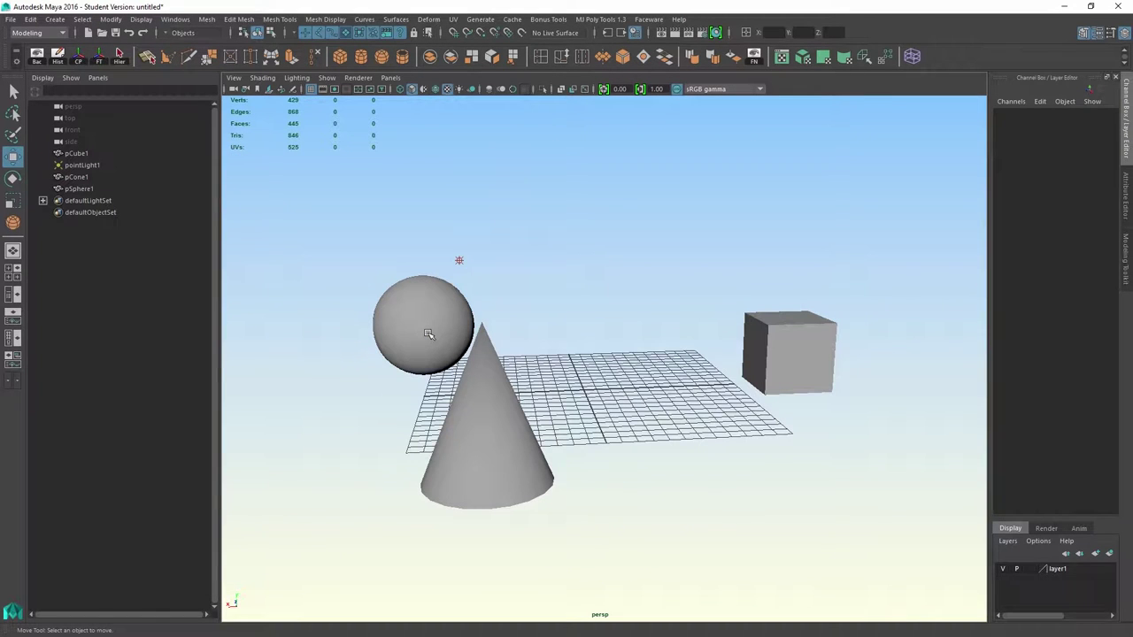
key(bracketleft)
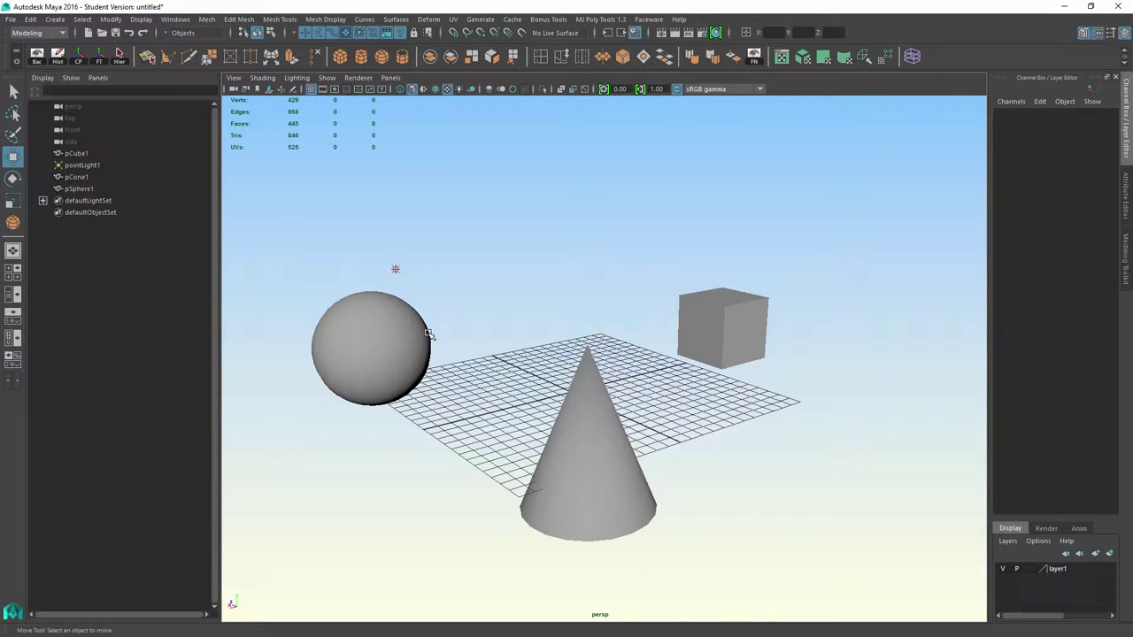
key(bracketleft)
key(bracketleft)
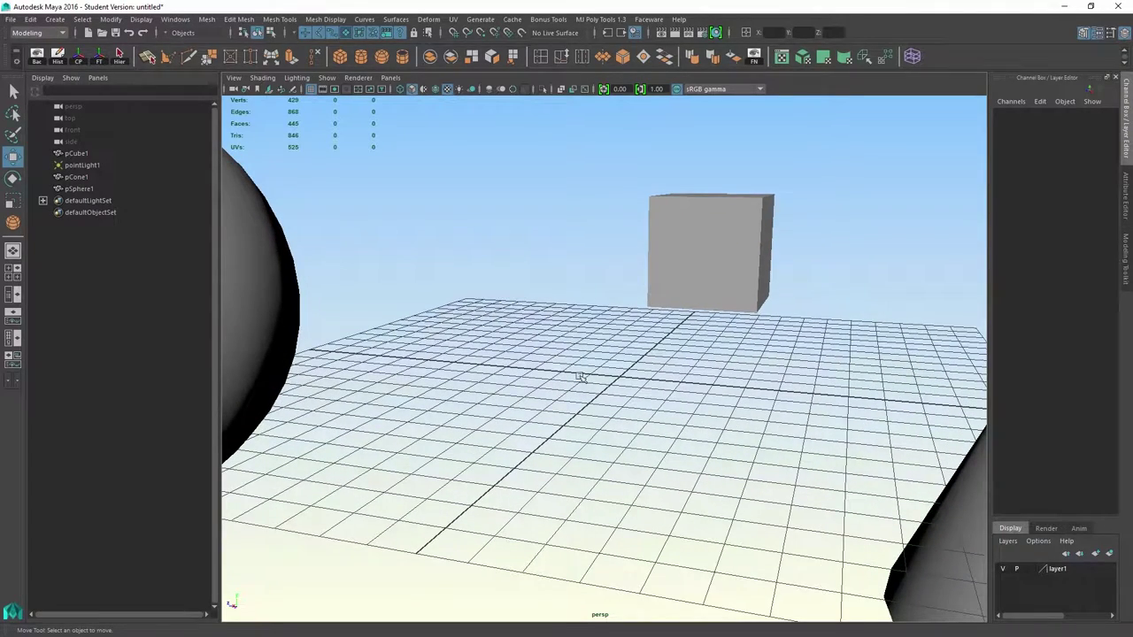
alt+right_drag(723, 399, 691, 392)
alt+drag(690, 392, 490, 363)
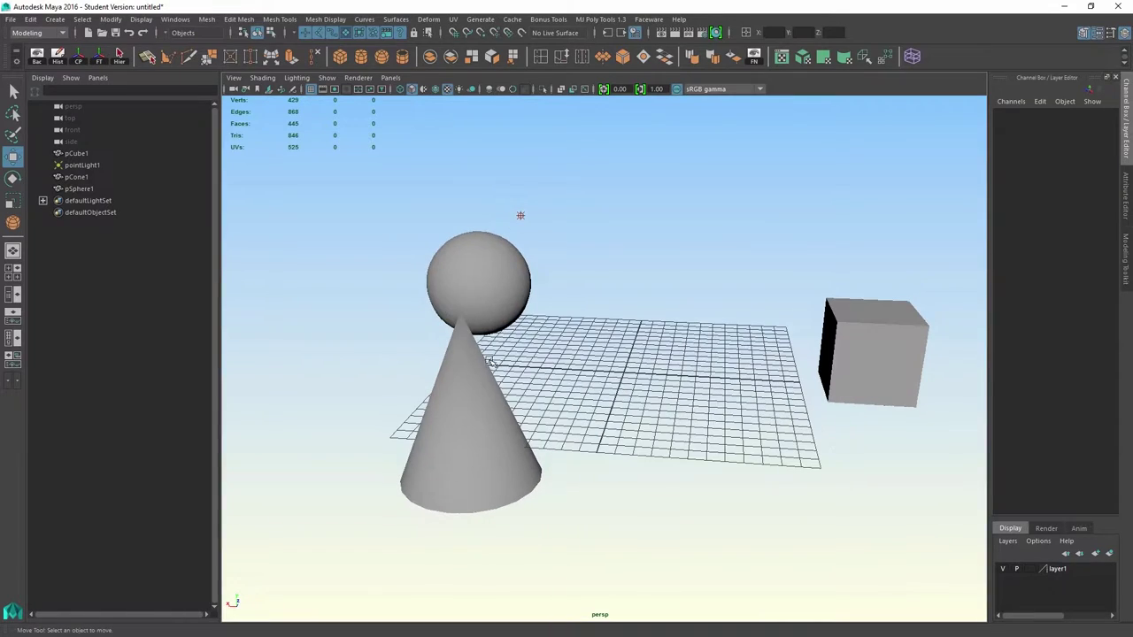
- Switch to the four-view layout, pan the side, front and top views, and open the Windows menu
click(13, 272)
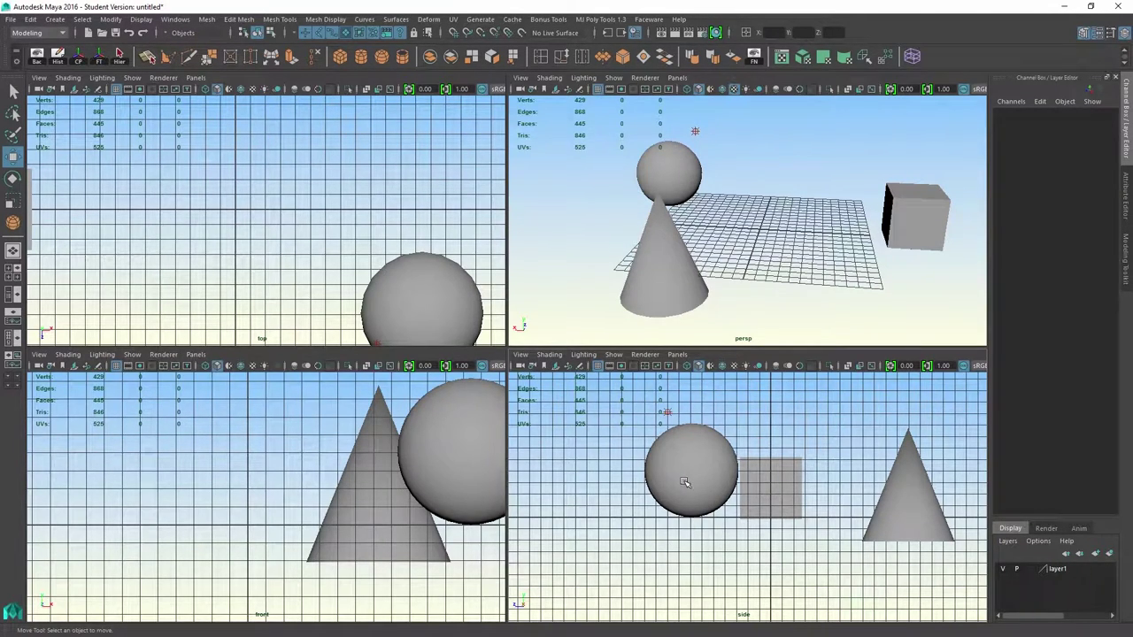
mouse_move(684, 481)
alt+middle_down()
mouse_move(674, 477)
mouse_move(773, 543)
mouse_move(652, 501)
mouse_move(767, 478)
mouse_move(648, 478)
mouse_move(663, 478)
alt+middle_up()
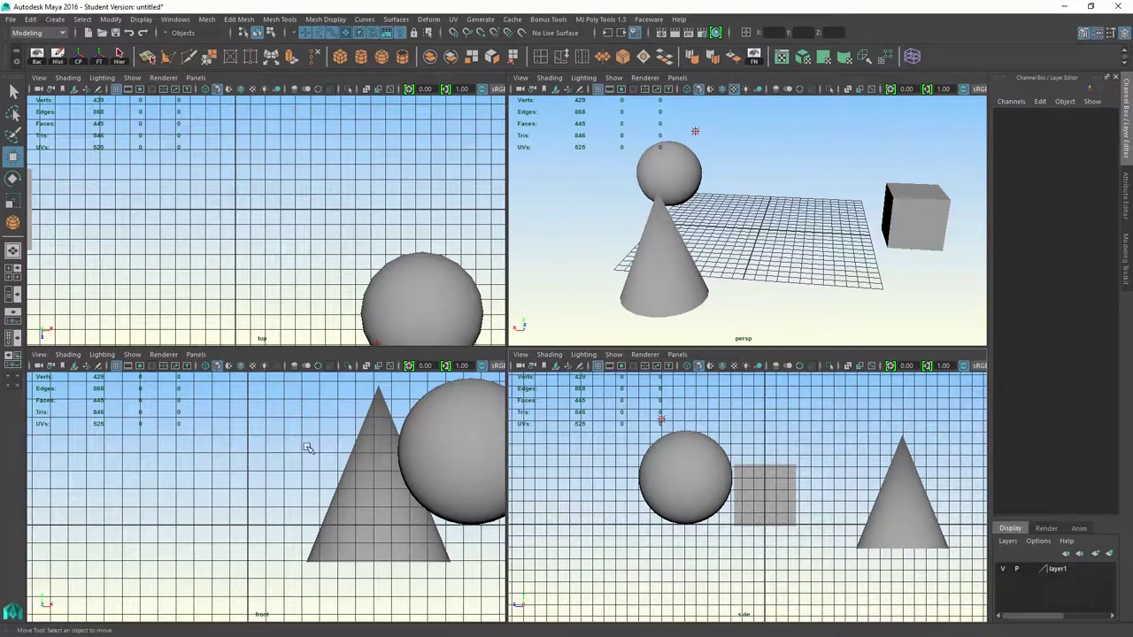
alt+middle_drag(309, 450, 137, 446)
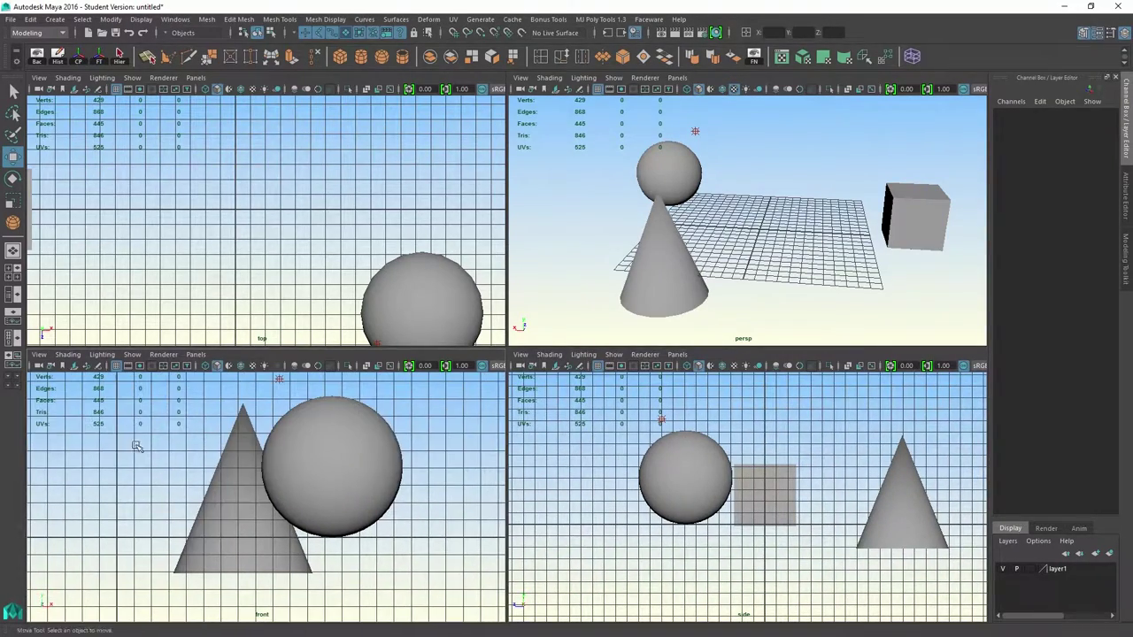
alt+middle_drag(222, 253, 140, 197)
click(170, 20)
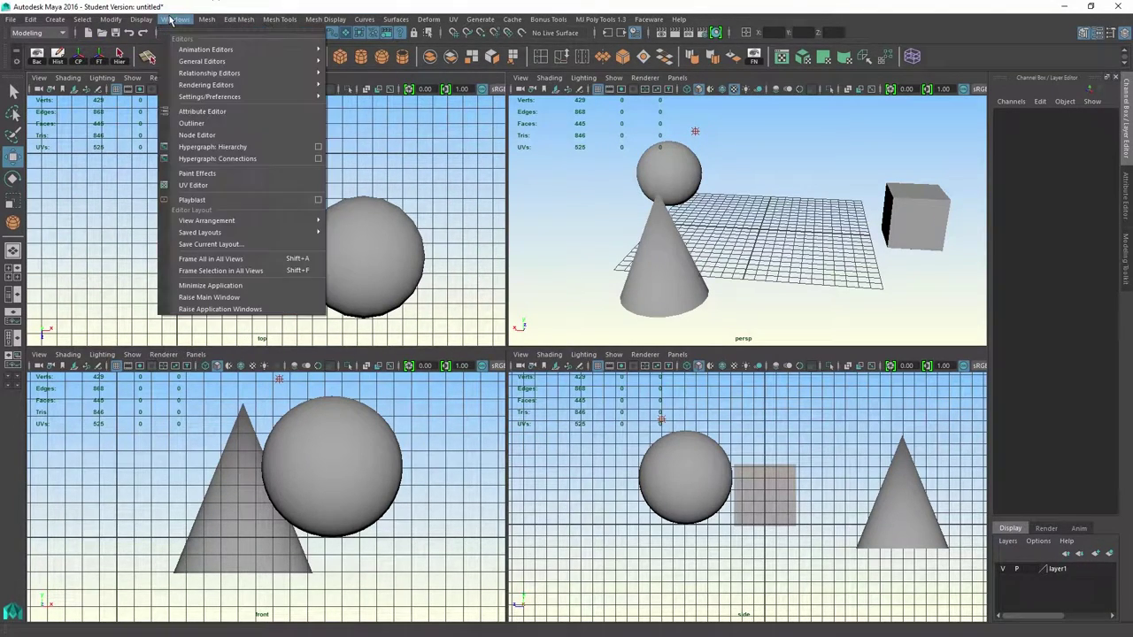
- Open the Hypergraph Hierarchy and pan and zoom the graph until all four nodes show
click(213, 152)
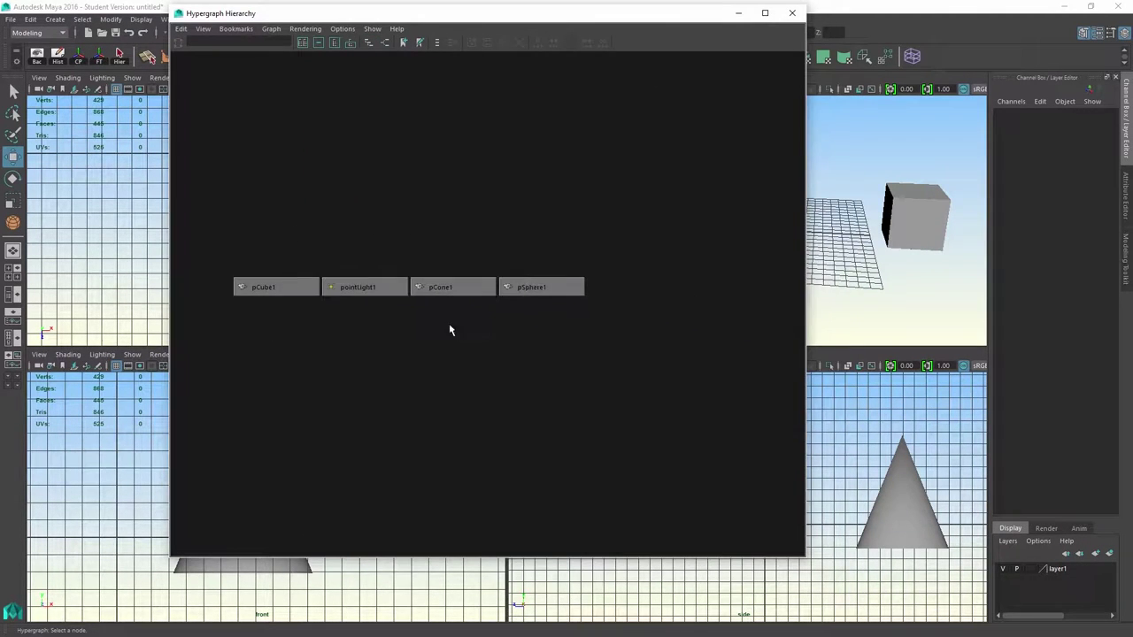
alt+right_drag(449, 331, 454, 301)
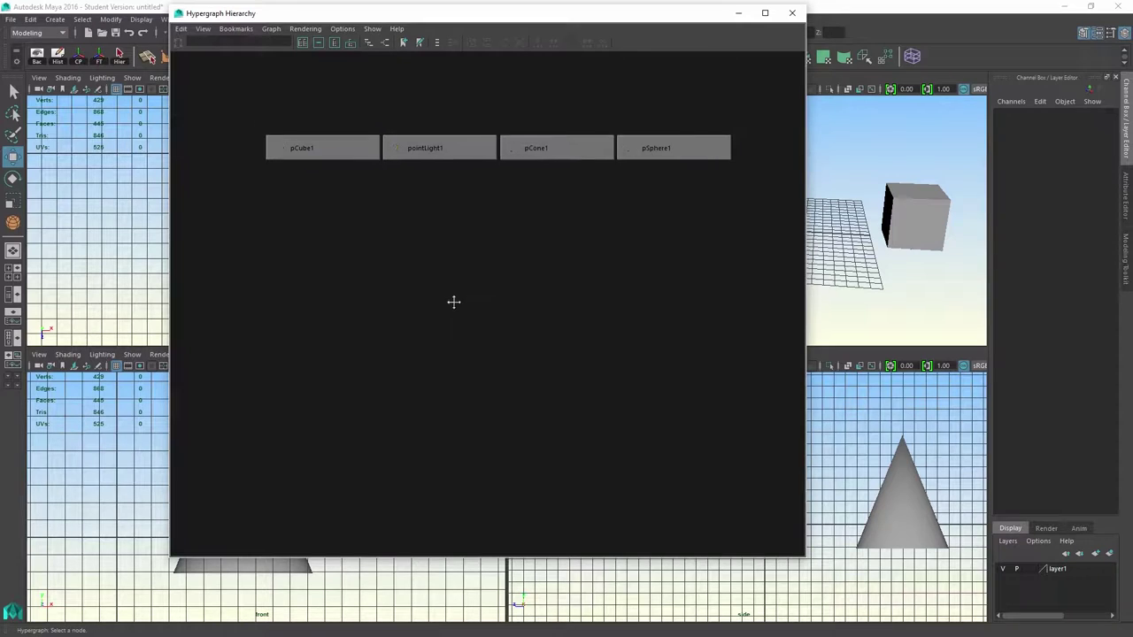
alt+middle_drag(453, 301, 222, 394)
alt+right_drag(354, 395, 343, 341)
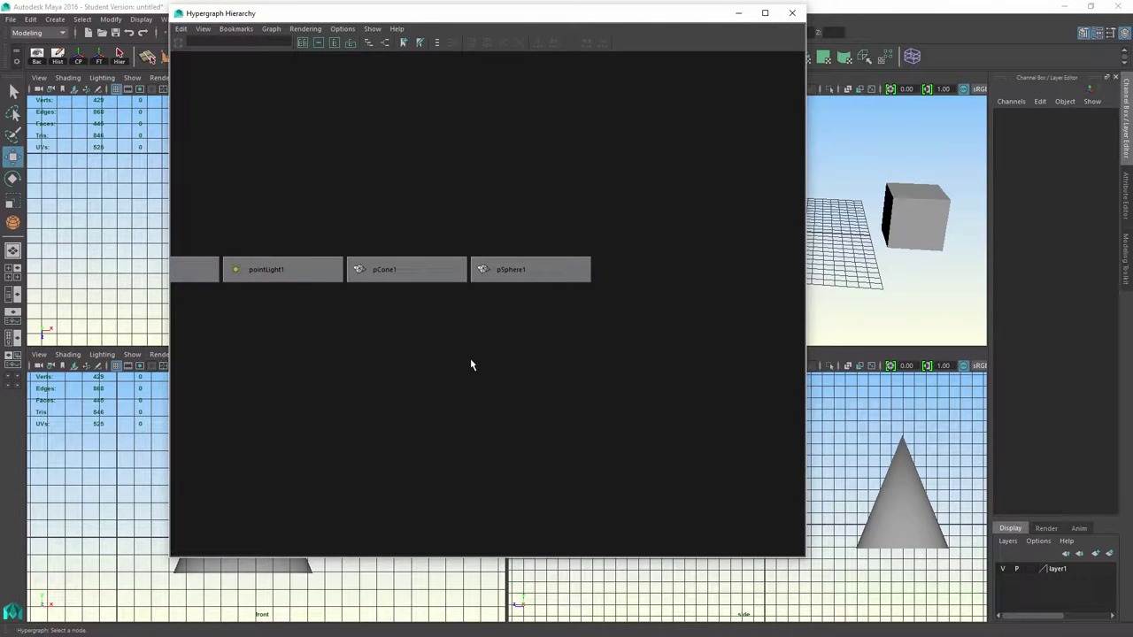
alt+middle_drag(470, 361, 589, 329)
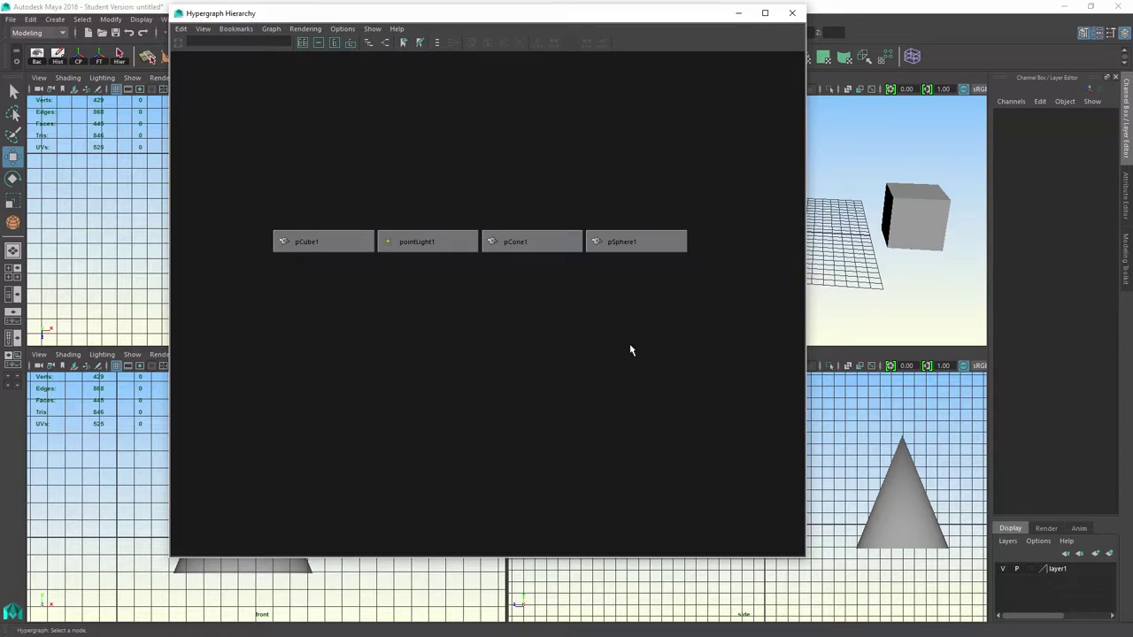
- Frame pSphere1, frame all nodes, deselect, and shrink the window over the lower-left viewports
click(664, 249)
key(f)
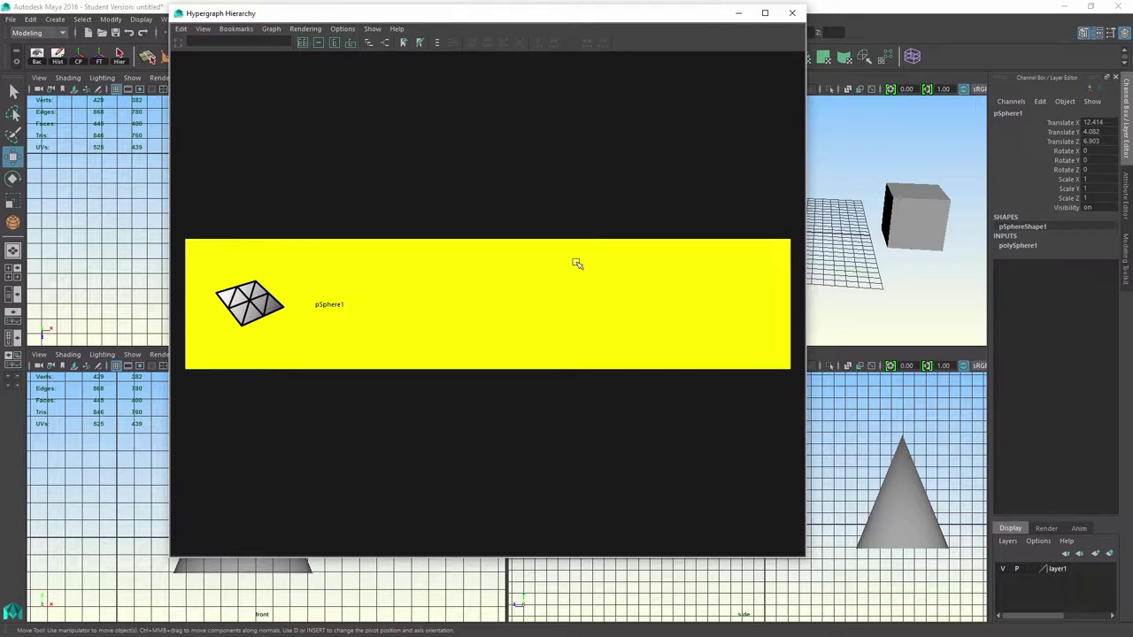
scroll(543, 240, down, 5)
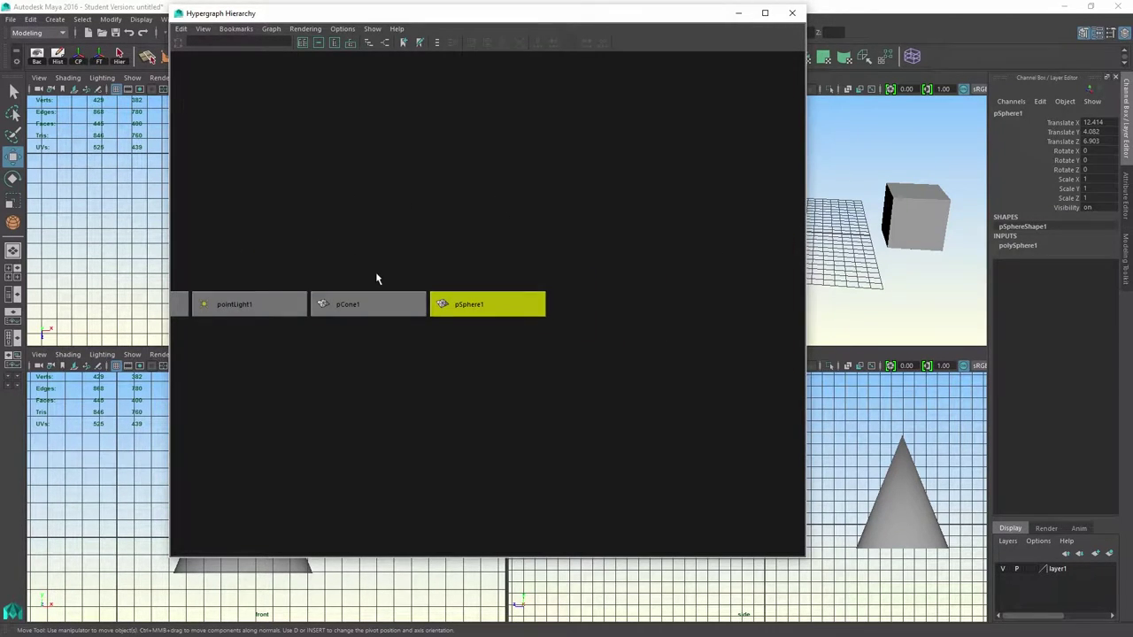
key(a)
click(396, 283)
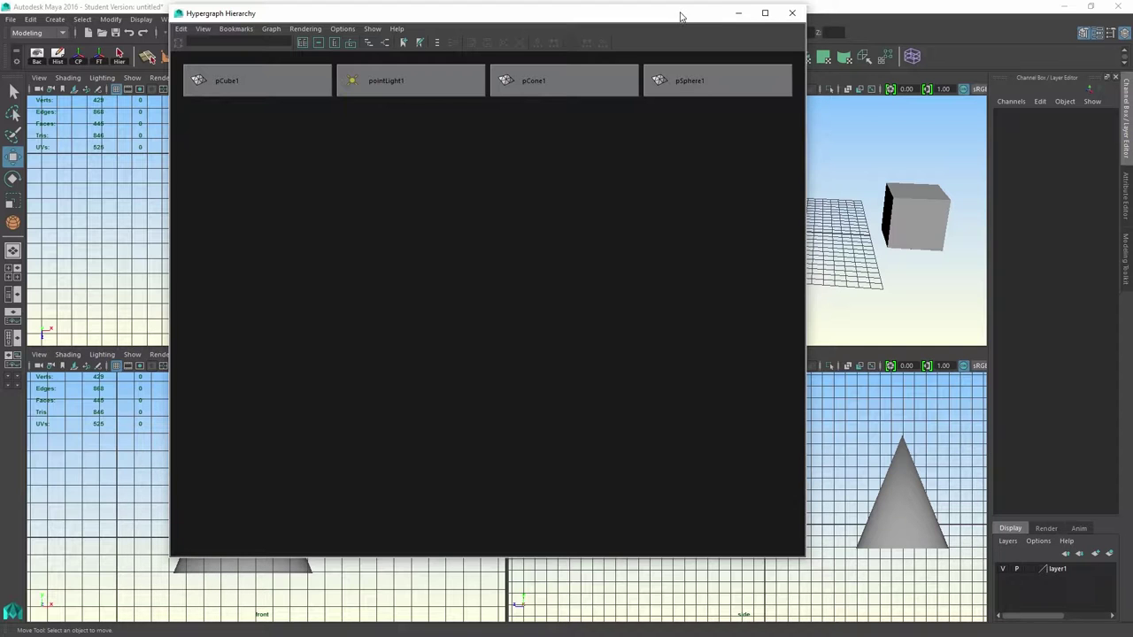
drag(679, 8, 553, 222)
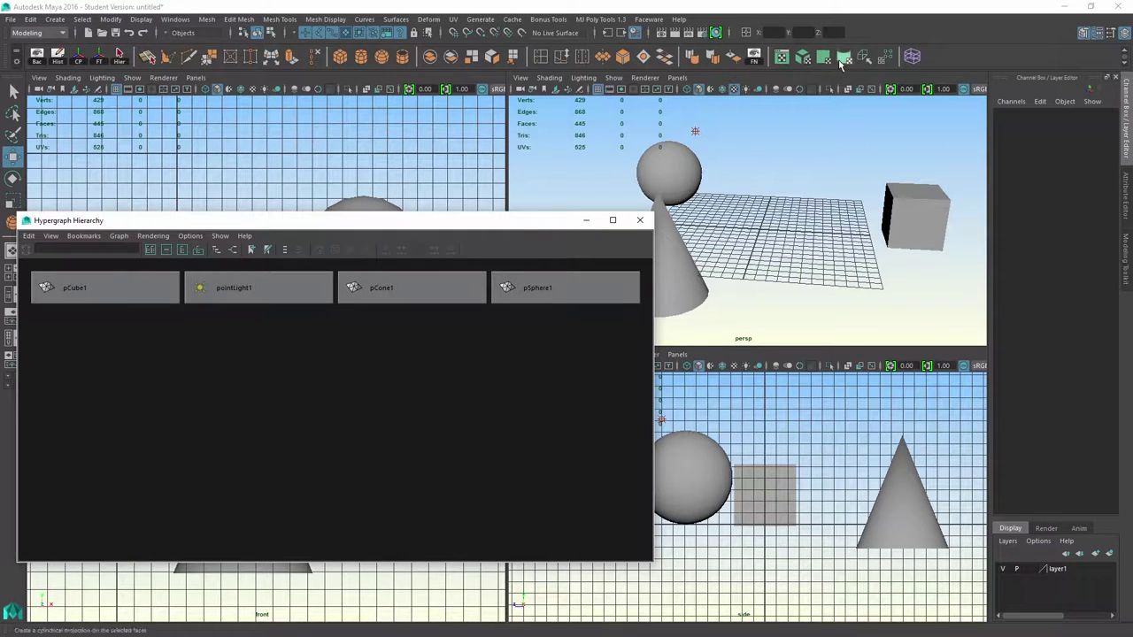
- Select the cube and show its UV layout in the UV Editor, moved up and left
drag(927, 144, 889, 199)
click(781, 56)
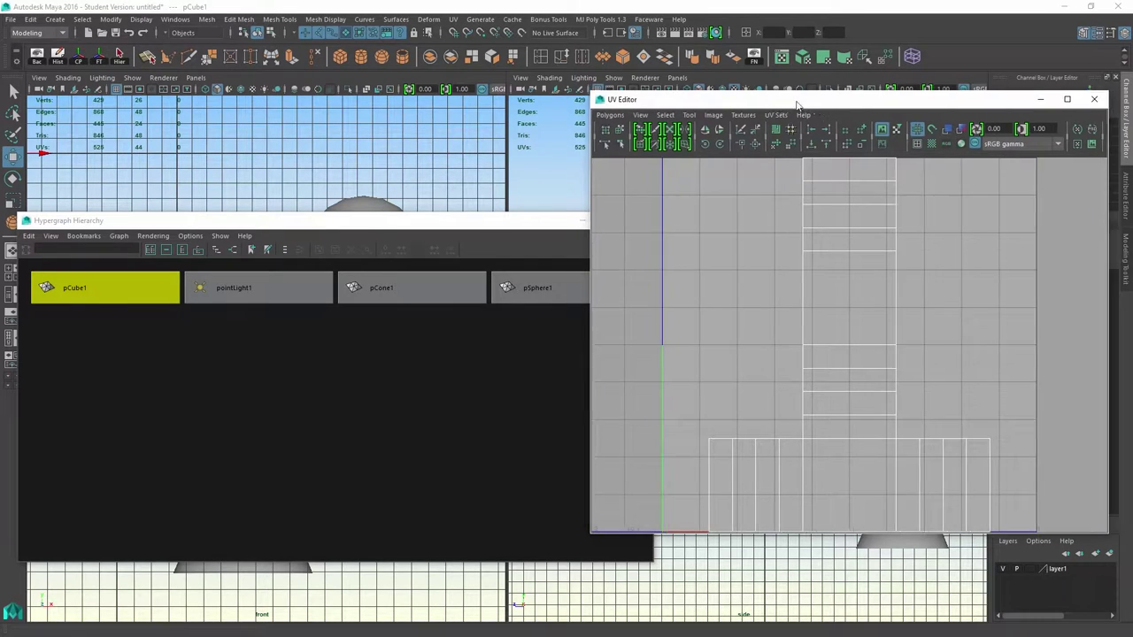
drag(796, 99, 602, 56)
alt+middle_drag(636, 217, 499, 235)
- Zoom out on the cube's UVs, shift the editor further up-left, and orbit the perspective view
scroll(631, 229, up, 2)
scroll(525, 237, down, 3)
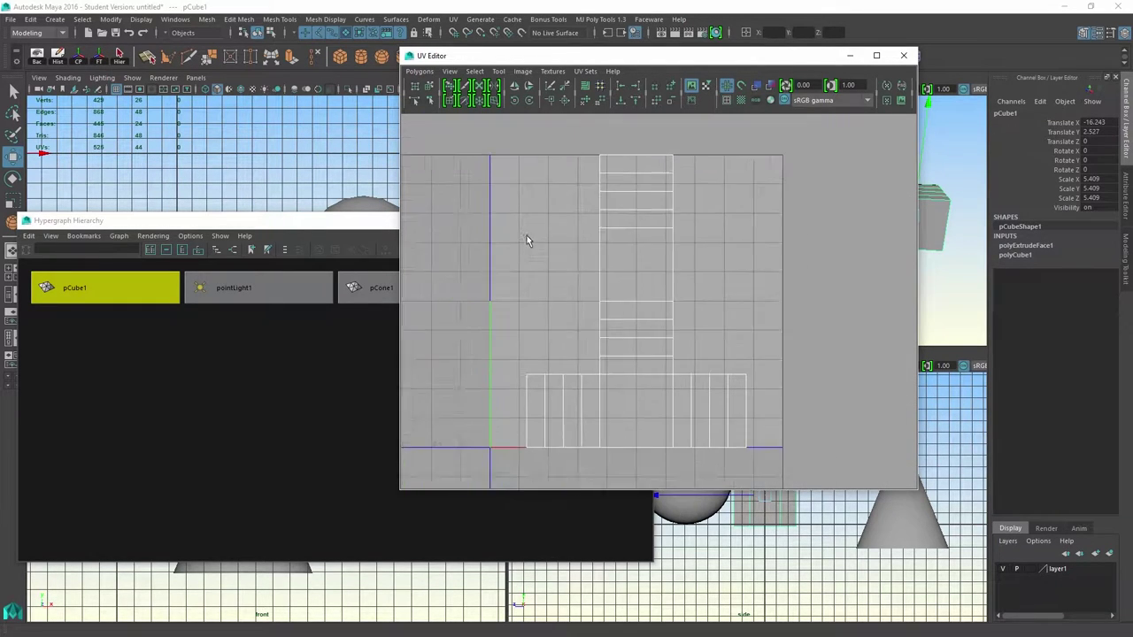
drag(683, 62, 226, 37)
mouse_move(801, 428)
alt+middle_down()
mouse_move(930, 427)
mouse_move(792, 437)
alt+middle_up()
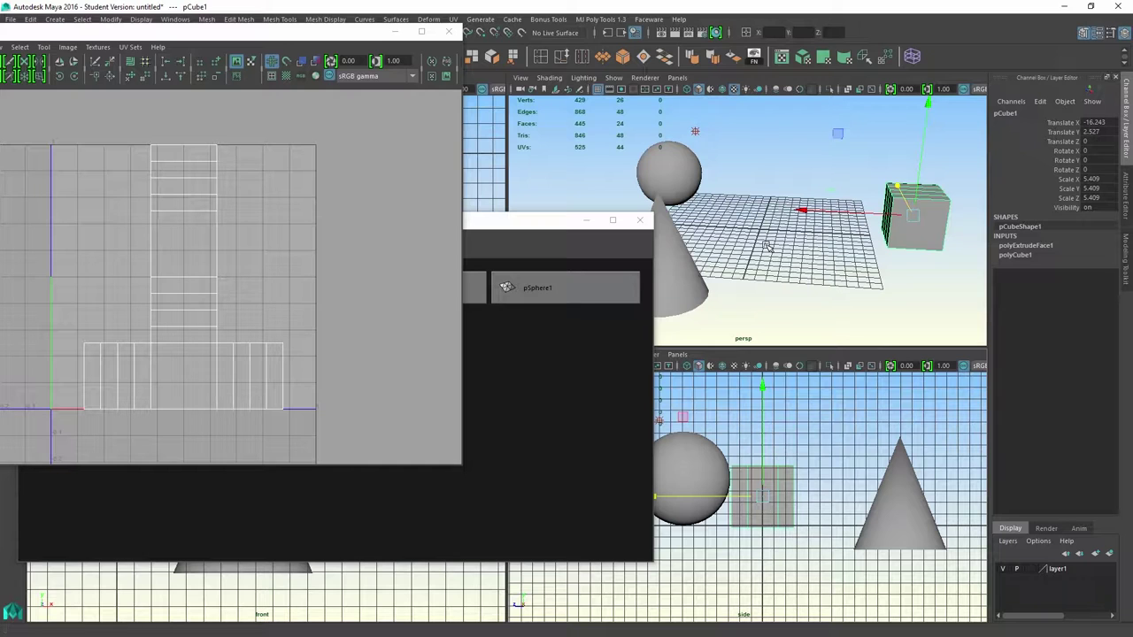
alt+drag(753, 224, 738, 227)
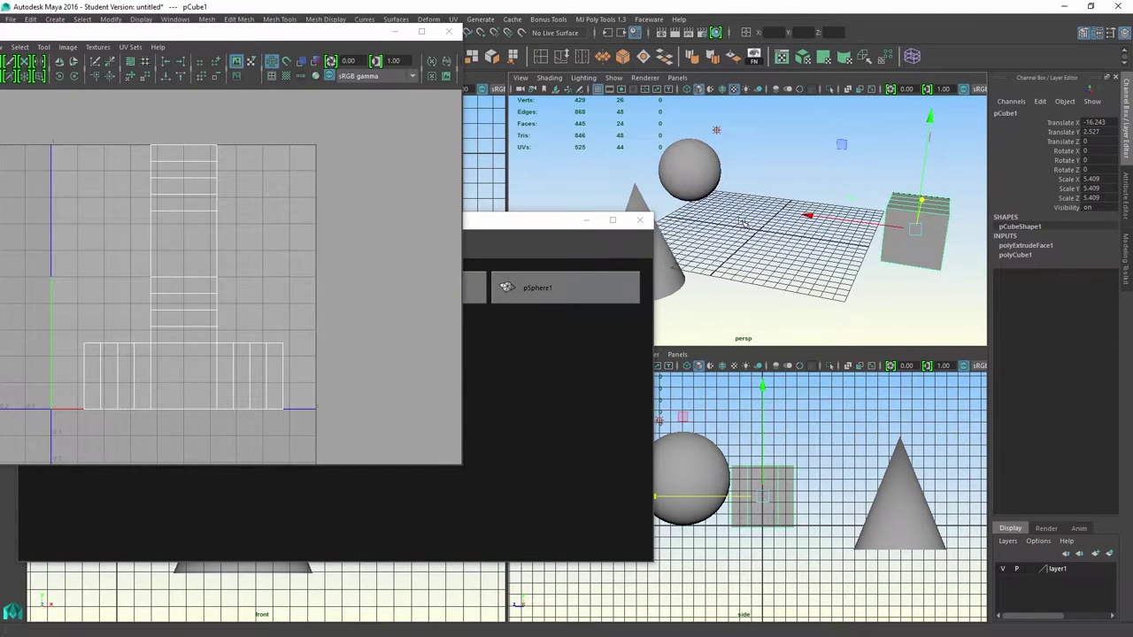